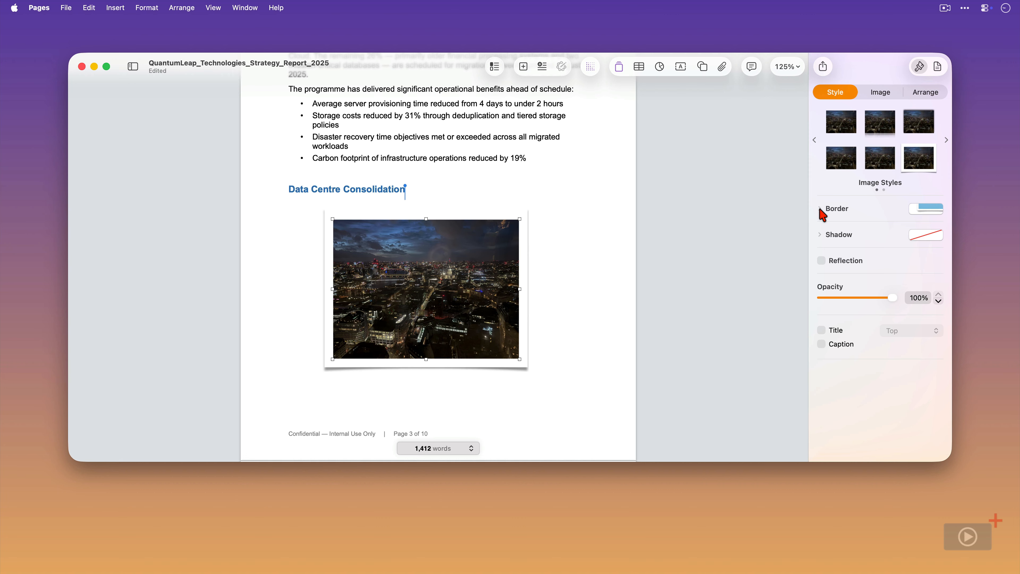
# Try the medium and thick line borders on the city photo, returning it to the curled-edge picture frame.
pyautogui.click(820, 208)
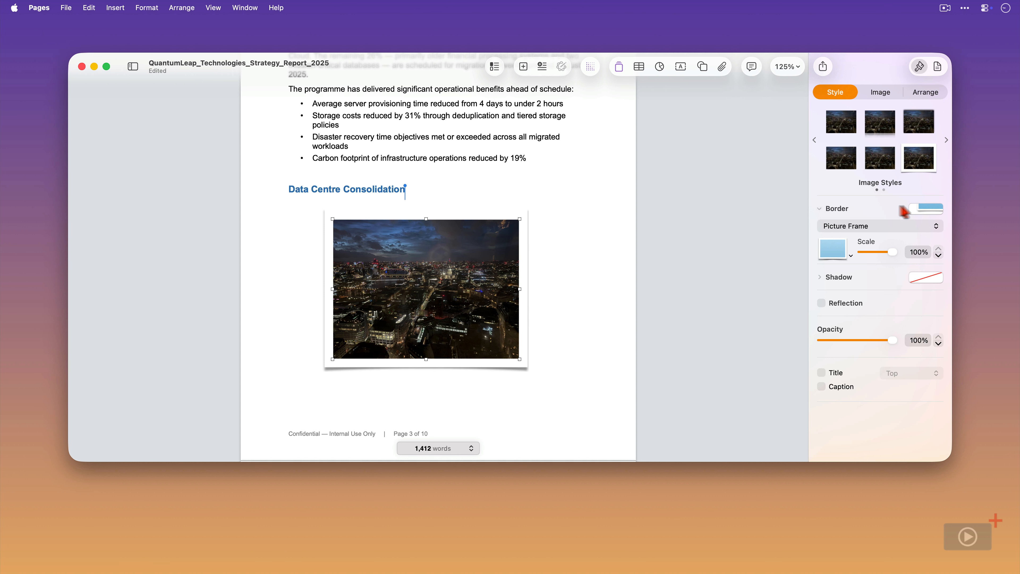
pyautogui.click(937, 209)
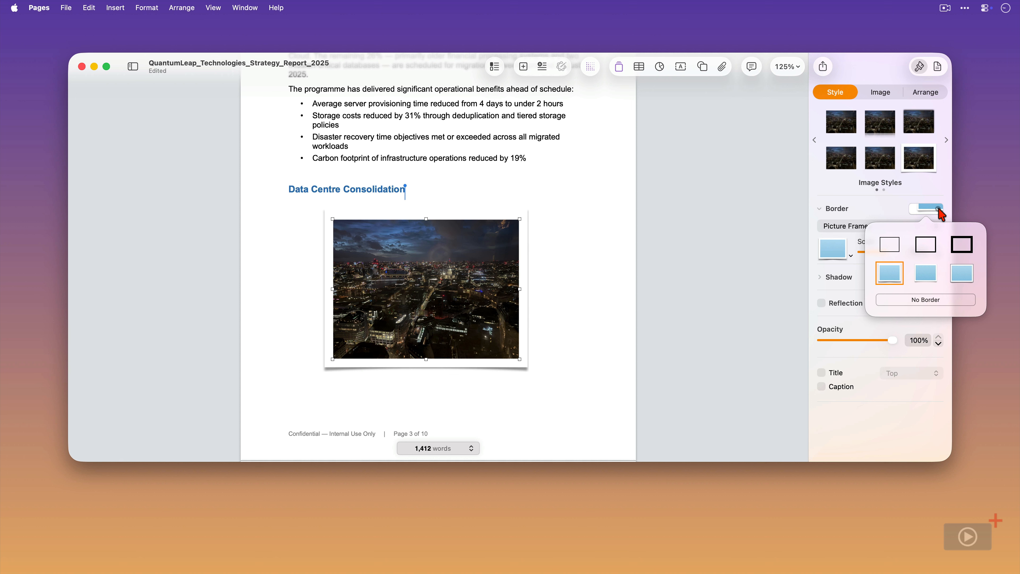
pyautogui.click(926, 244)
pyautogui.click(934, 209)
pyautogui.click(960, 248)
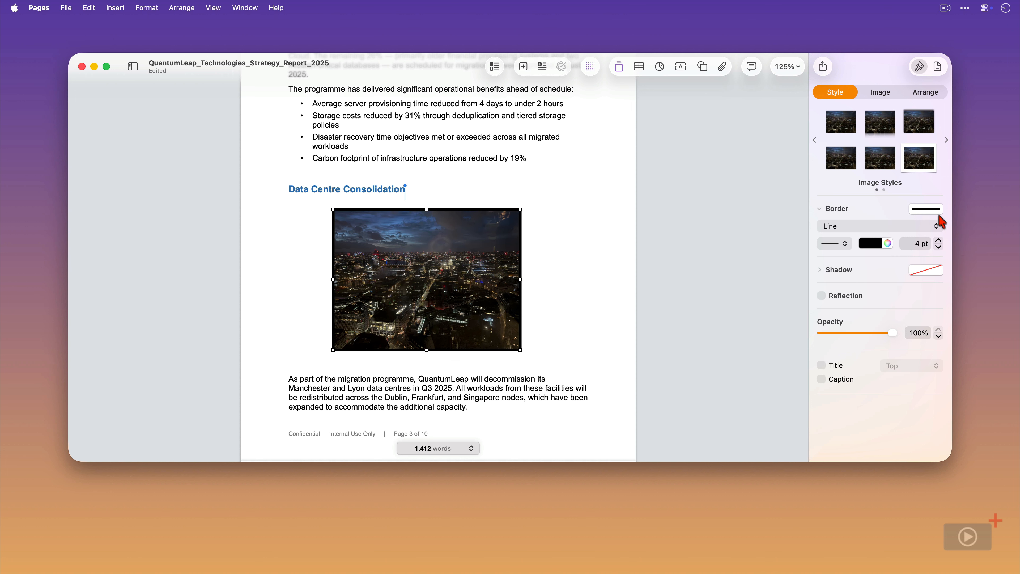
pyautogui.click(938, 211)
pyautogui.click(889, 273)
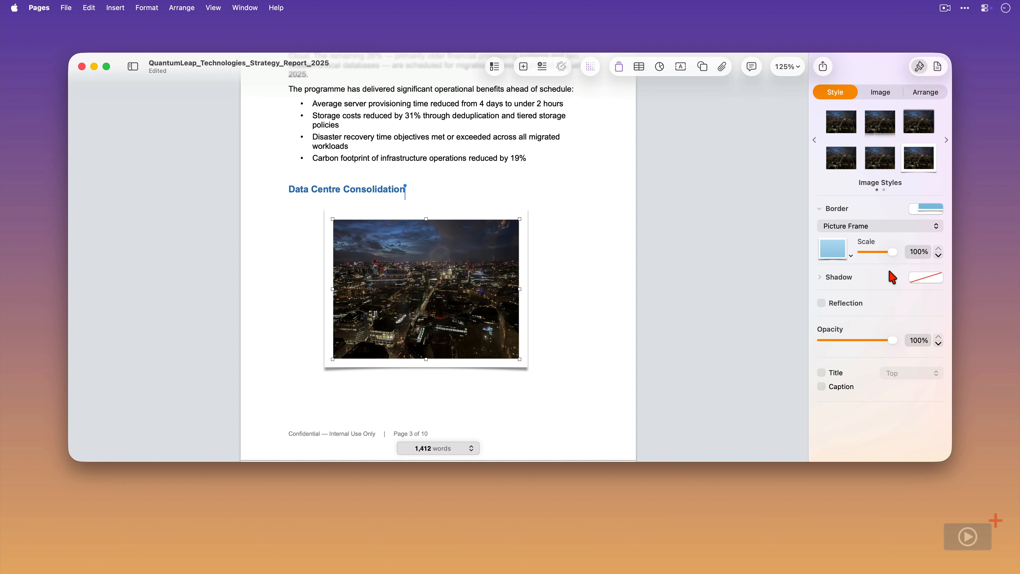
pyautogui.click(934, 227)
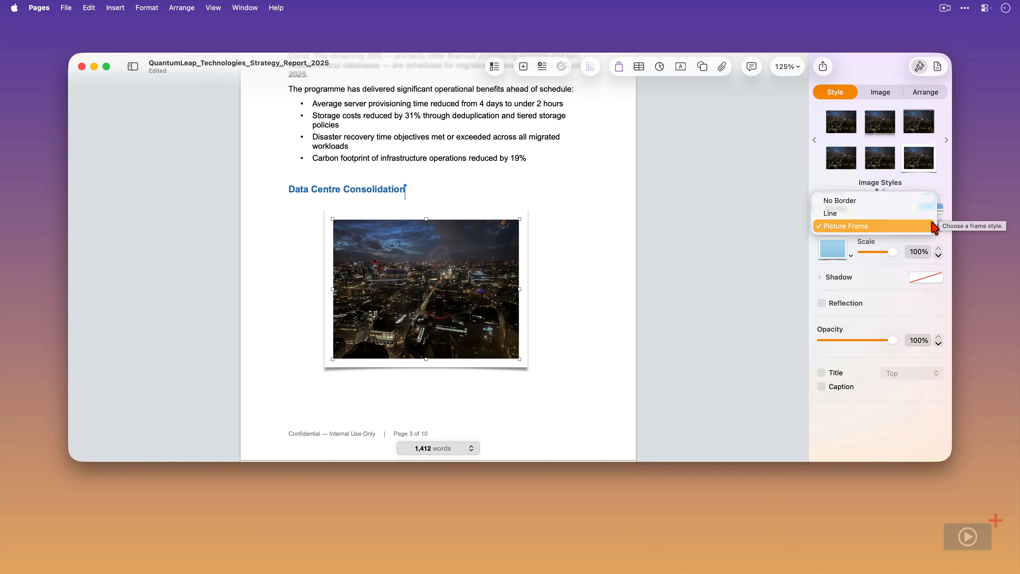
pyautogui.click(930, 226)
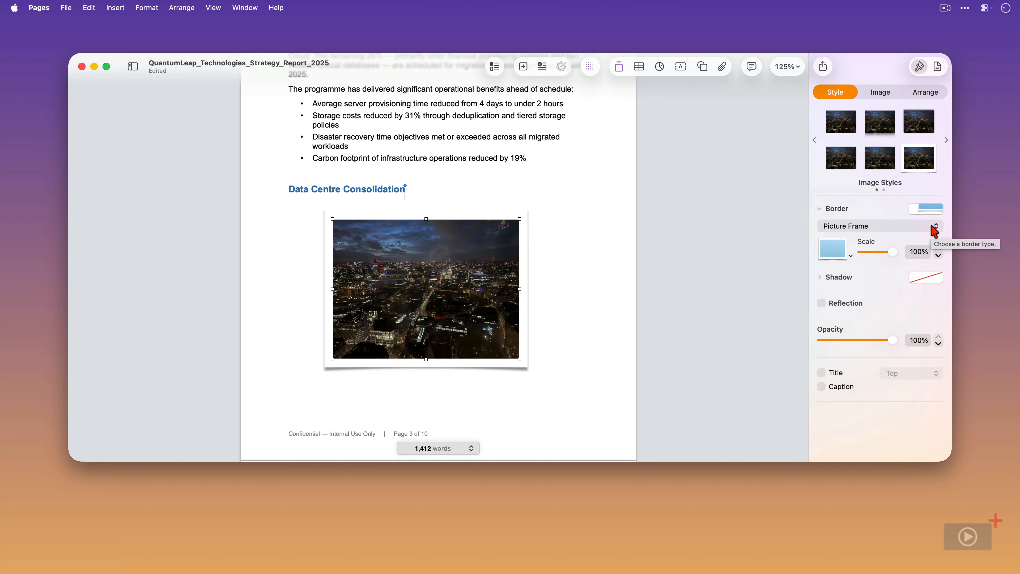
# Try the photo's frame at 69% scale, and try the cream deckled-paper and rough black-edged frame styles.
pyautogui.moveTo(892, 253); pyautogui.dragTo(885, 255)
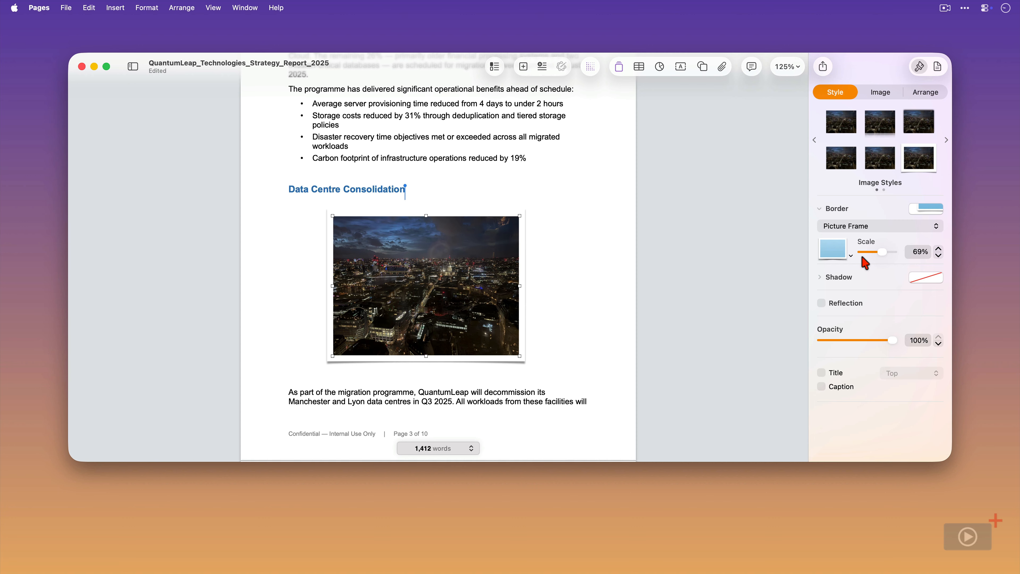
pyautogui.click(850, 256)
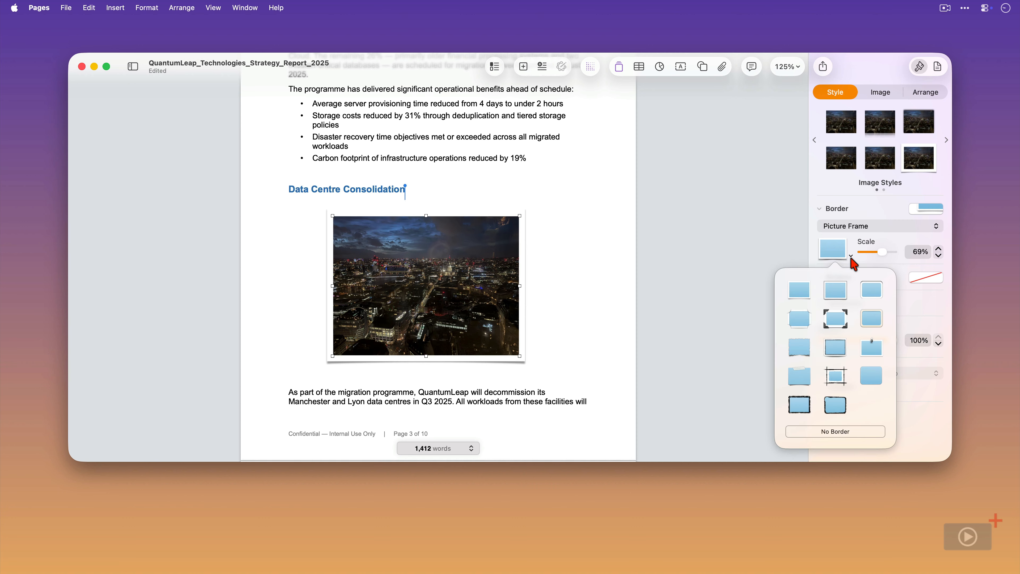
pyautogui.click(874, 320)
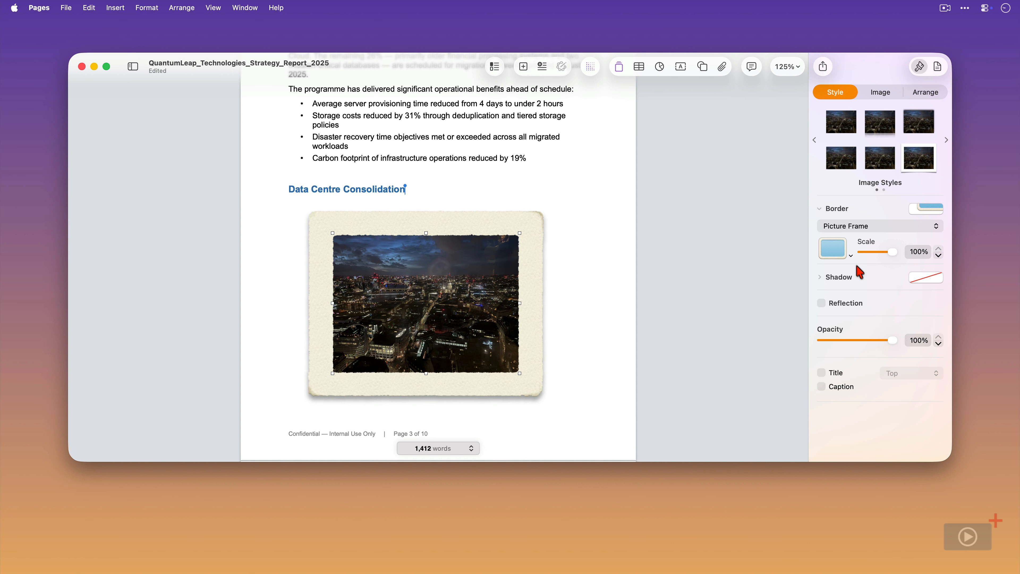
pyautogui.click(851, 256)
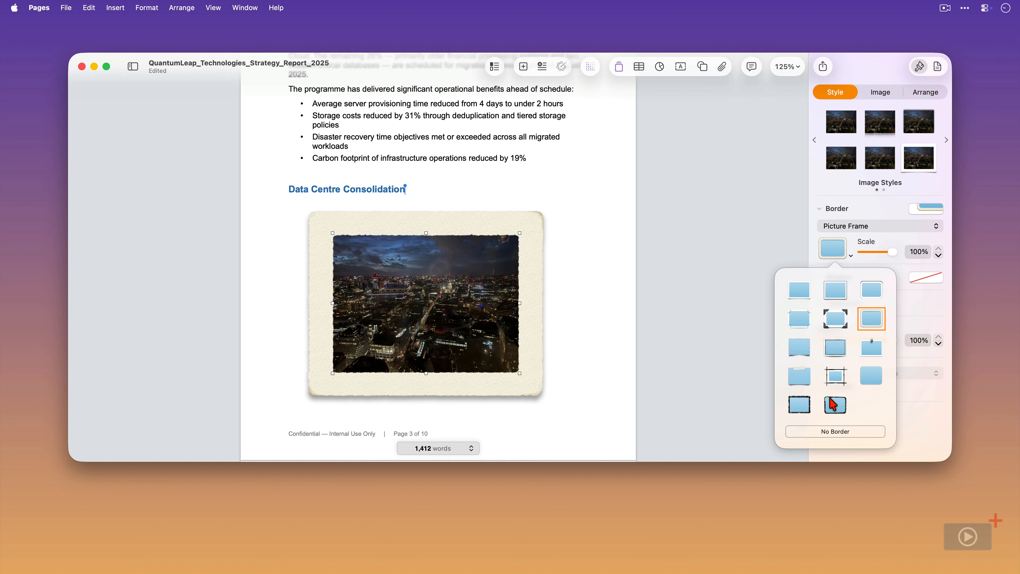
pyautogui.click(834, 405)
# Apply the picture frame with crossing black brush lines to the photo and set its scale to 31%.
pyautogui.click(832, 249)
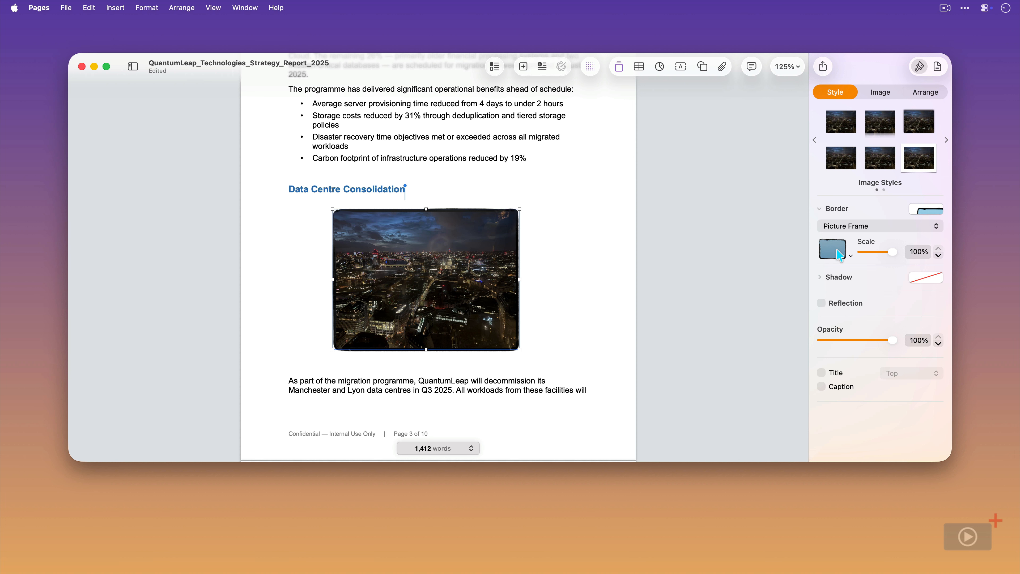
pyautogui.click(838, 376)
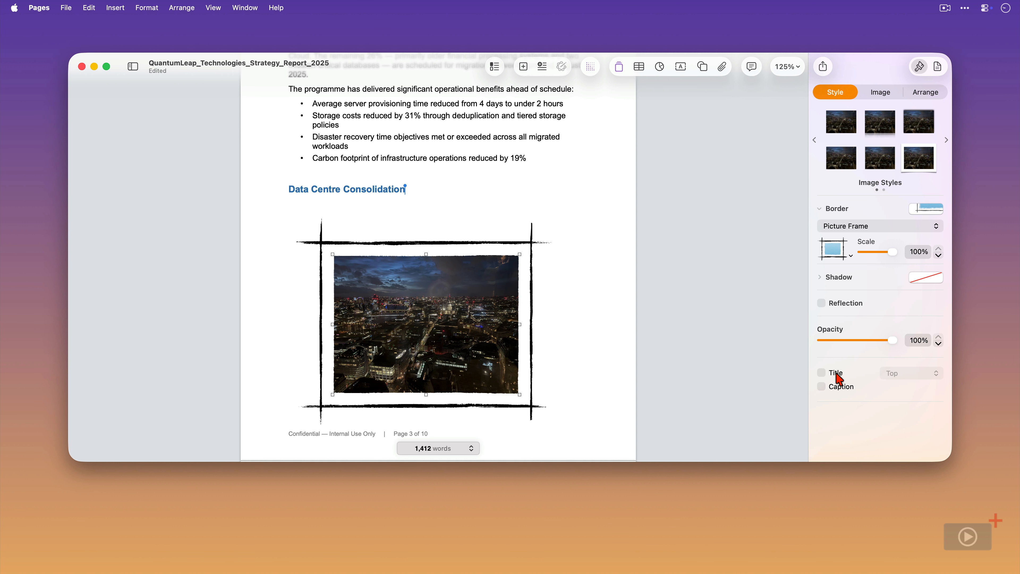
pyautogui.moveTo(892, 252); pyautogui.dragTo(865, 251)
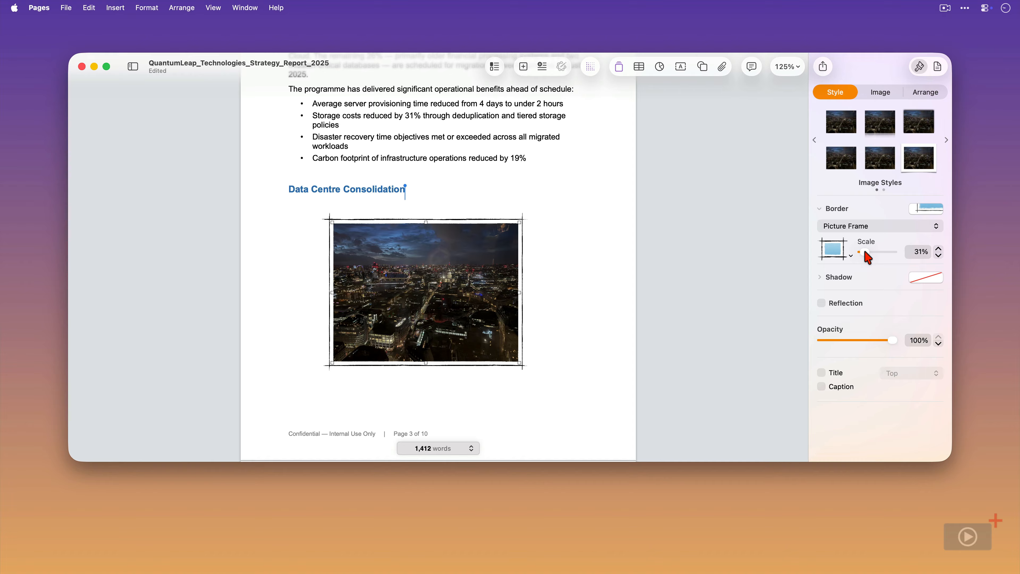
# Try the drop, contact and curved shadows on the photo, bending the curved shadow further inward.
pyautogui.click(819, 278)
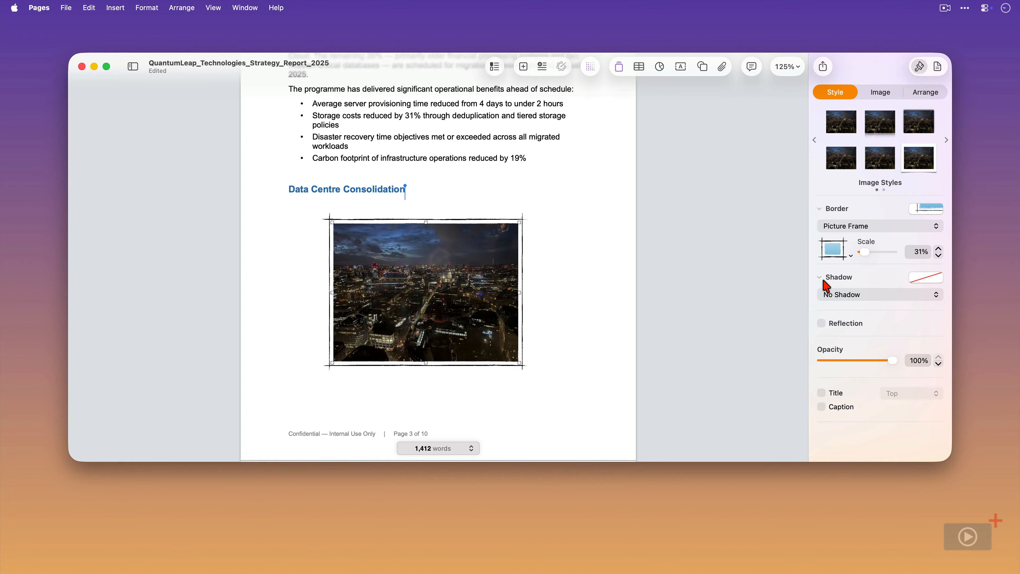
pyautogui.click(880, 296)
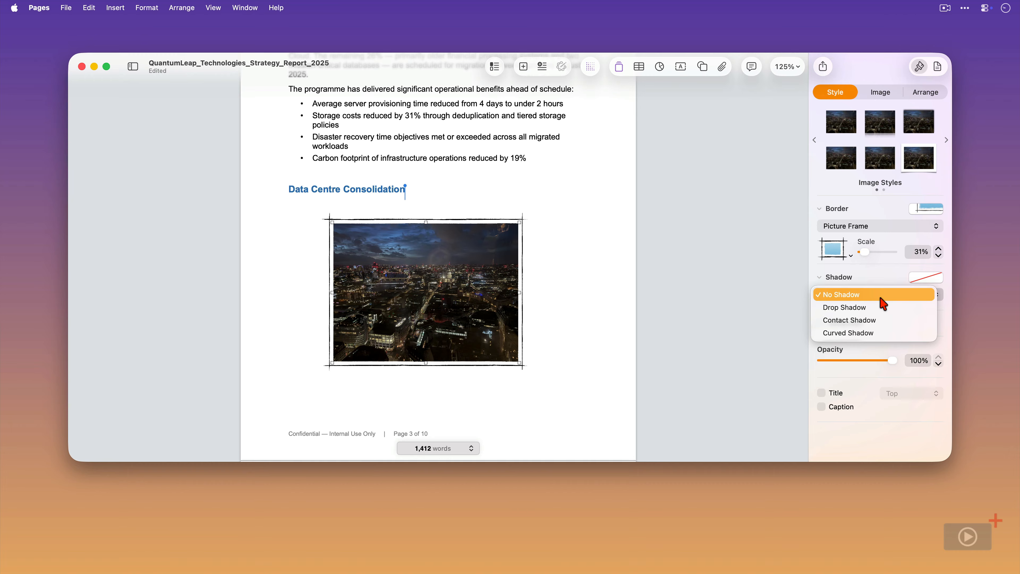
pyautogui.click(883, 307)
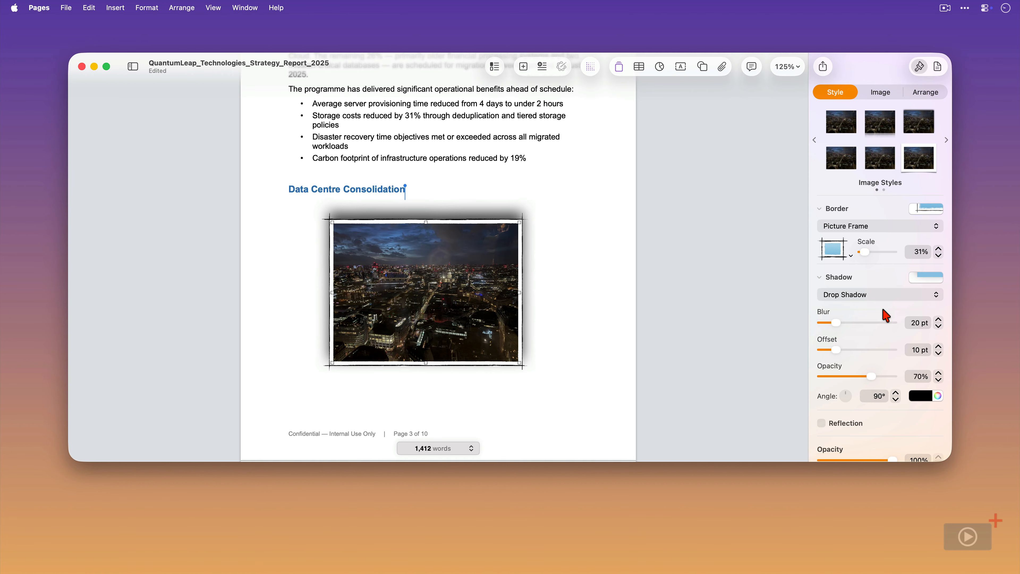
pyautogui.click(888, 294)
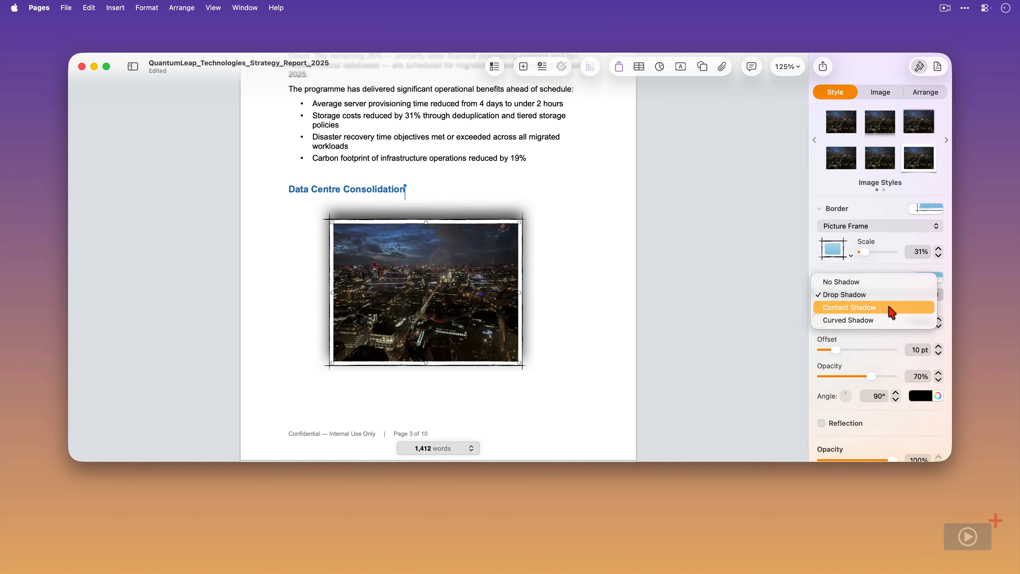
pyautogui.click(889, 308)
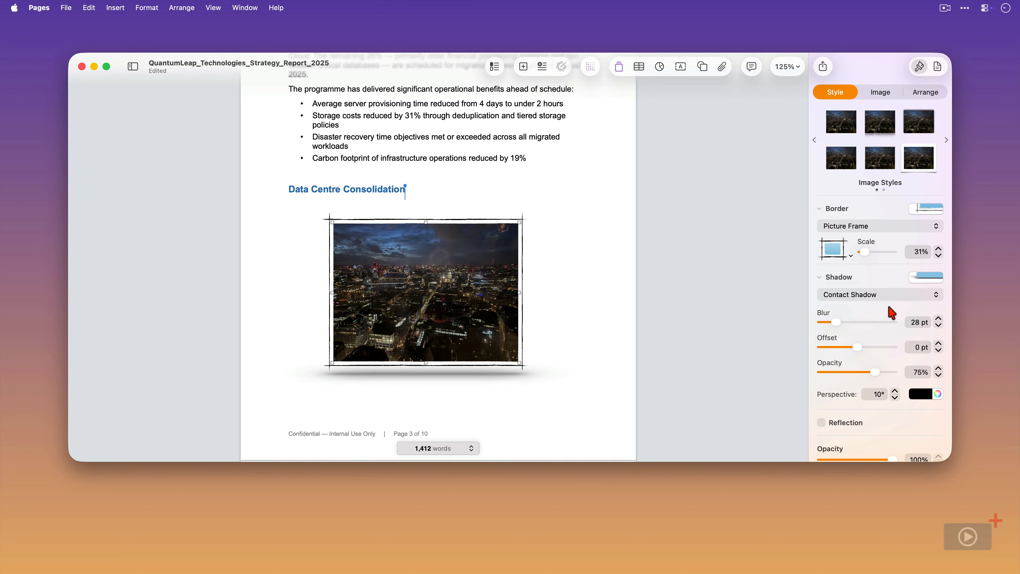
pyautogui.click(889, 295)
pyautogui.click(890, 303)
pyautogui.scroll(-3, 890, 302)
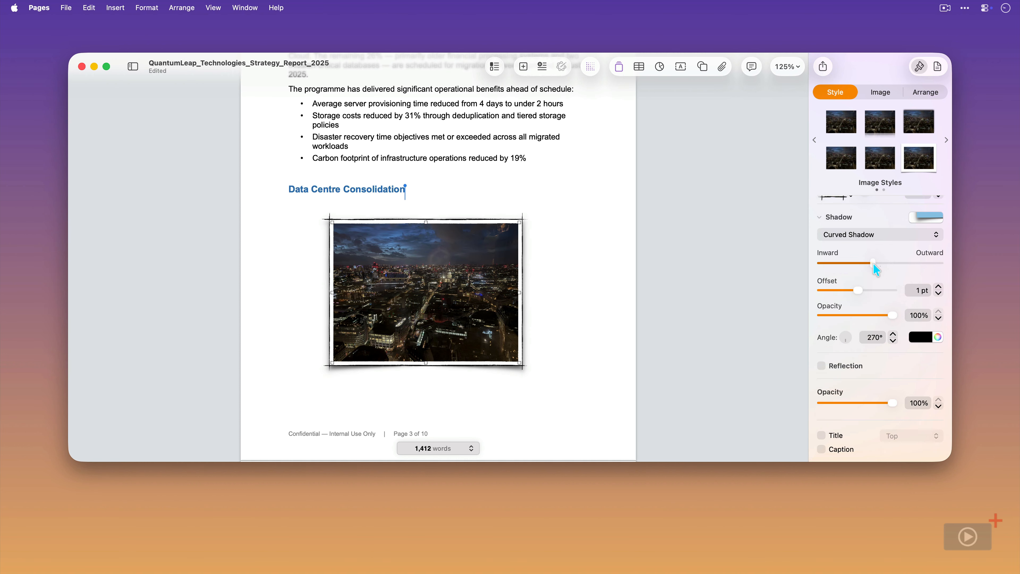
pyautogui.moveTo(875, 264)
pyautogui.mouseDown()
pyautogui.moveTo(904, 269)
pyautogui.moveTo(859, 277)
pyautogui.mouseUp()
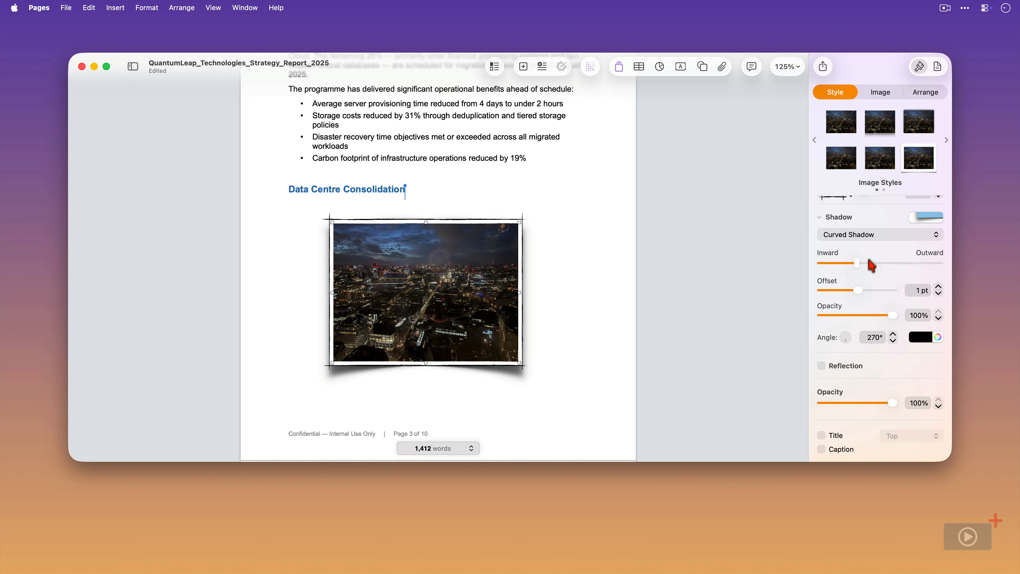
# Give the photo a Drop Shadow with a blur of 12 pt.
pyautogui.click(879, 236)
pyautogui.click(880, 209)
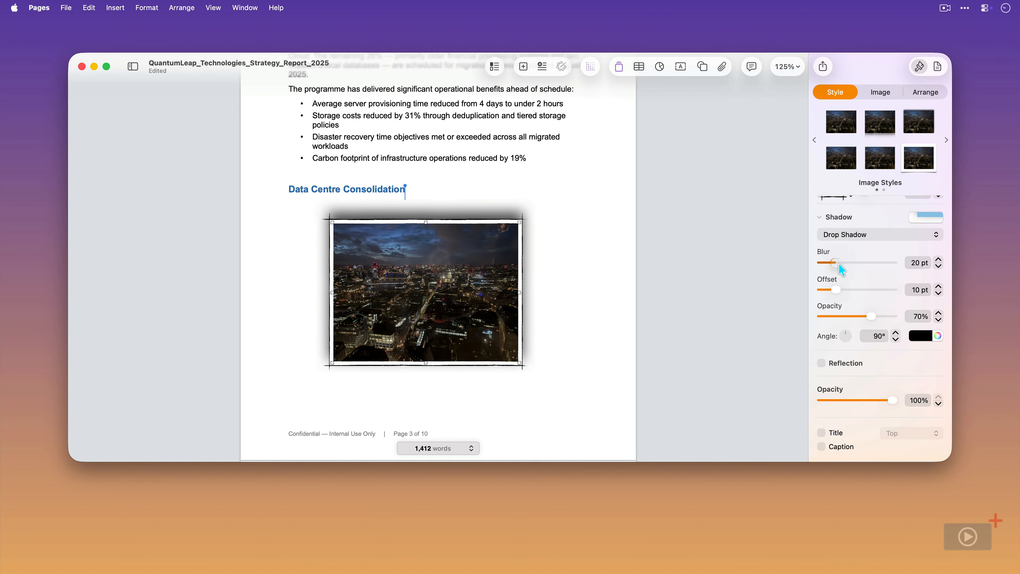
pyautogui.moveTo(839, 264)
pyautogui.mouseDown()
pyautogui.moveTo(854, 267)
pyautogui.moveTo(830, 268)
pyautogui.mouseUp()
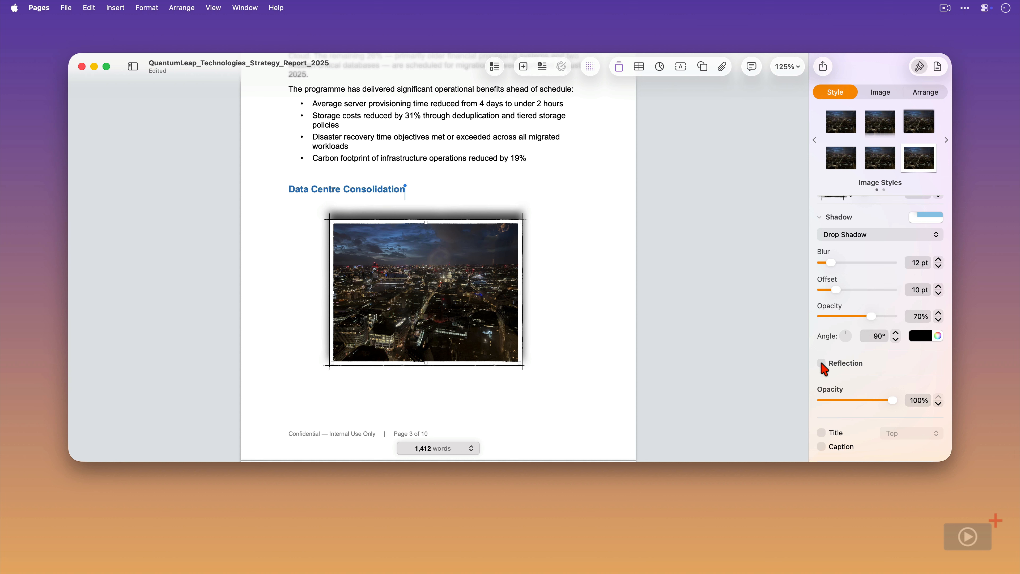
# Try the photo's reflection, opacity and title settings, restoring each one.
pyautogui.click(822, 363)
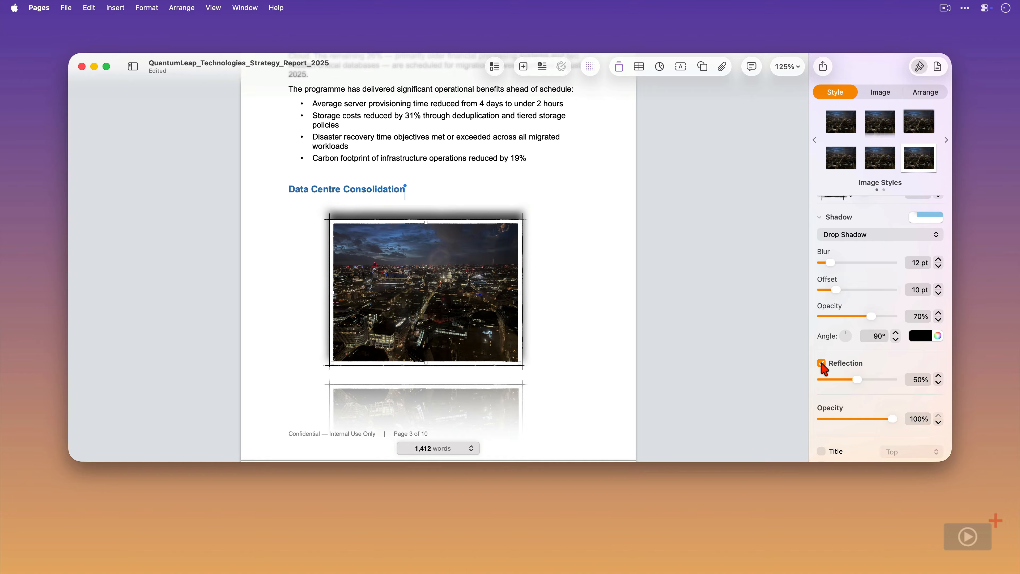
pyautogui.click(821, 363)
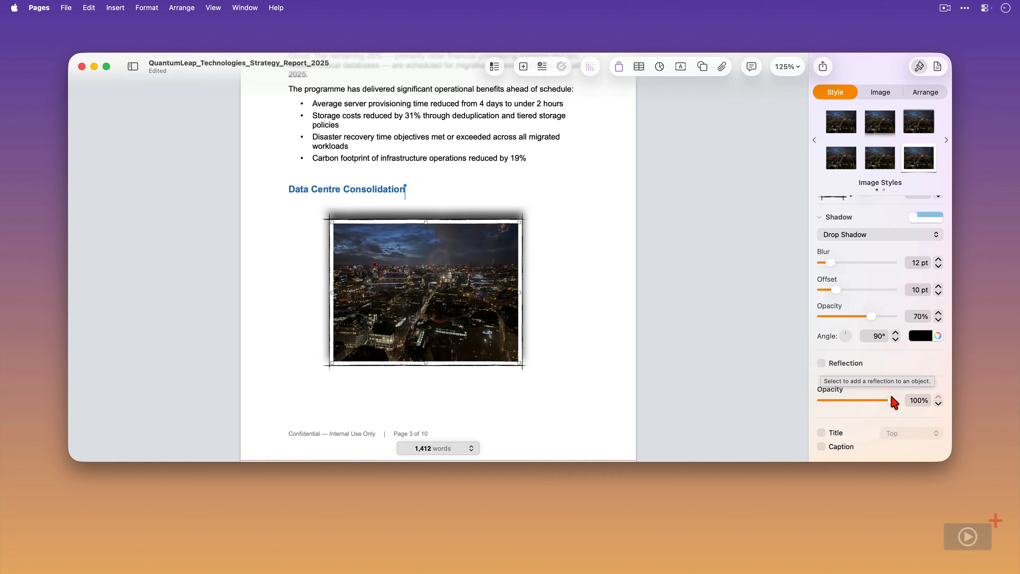
pyautogui.moveTo(892, 401)
pyautogui.mouseDown()
pyautogui.moveTo(845, 407)
pyautogui.moveTo(892, 405)
pyautogui.mouseUp()
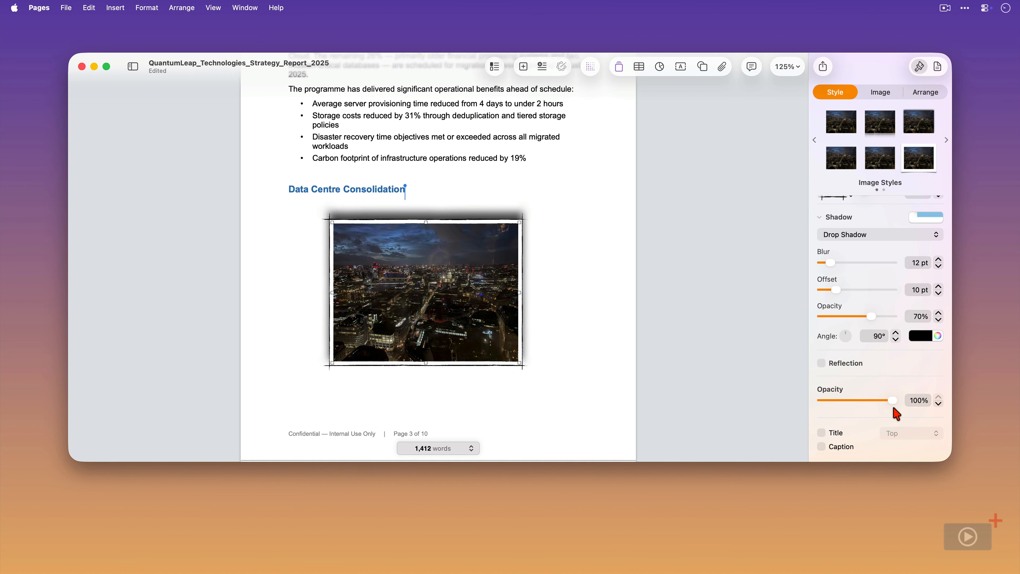
pyautogui.click(822, 432)
pyautogui.click(821, 433)
# Add a caption below the photo reading "Our New Home?".
pyautogui.click(822, 446)
pyautogui.click(428, 390)
pyautogui.click(428, 389)
pyautogui.write('Ou')
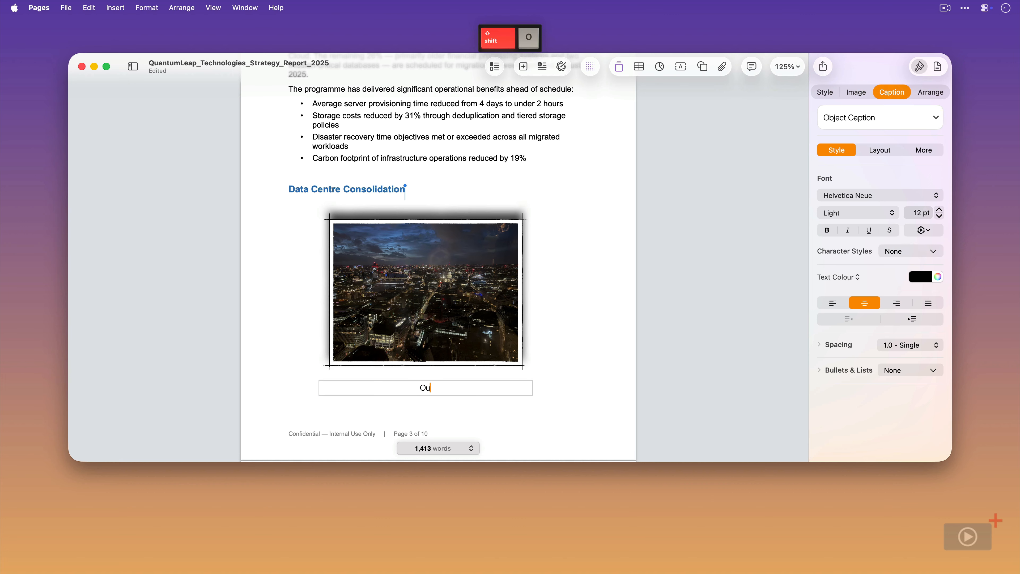
pyautogui.write('r New Home?')
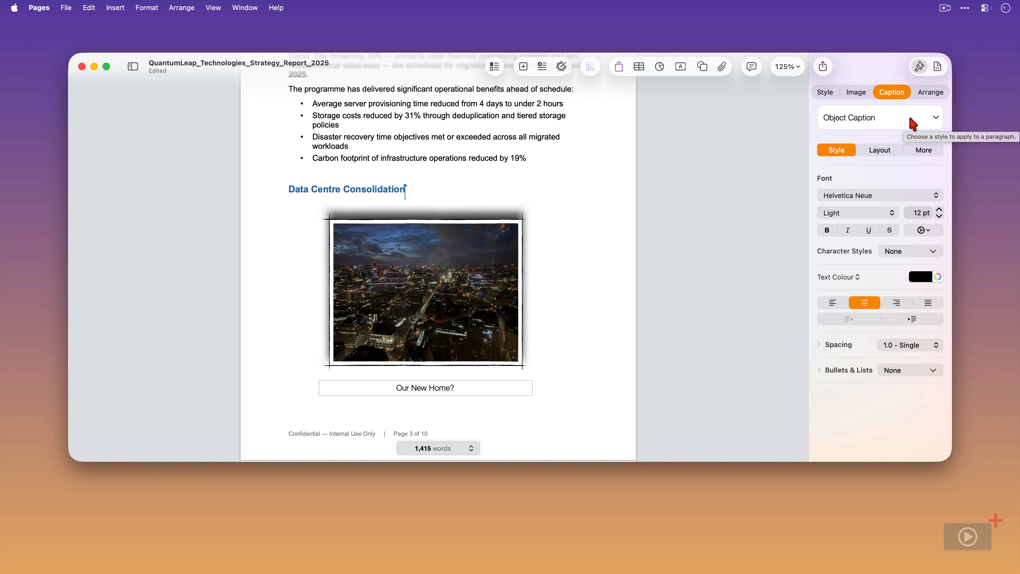
# Format the whole caption as bold italic at 10 pt and update the Object Caption style to match.
pyautogui.moveTo(429, 388); pyautogui.dragTo(446, 388)
pyautogui.tripleClick(446, 388)
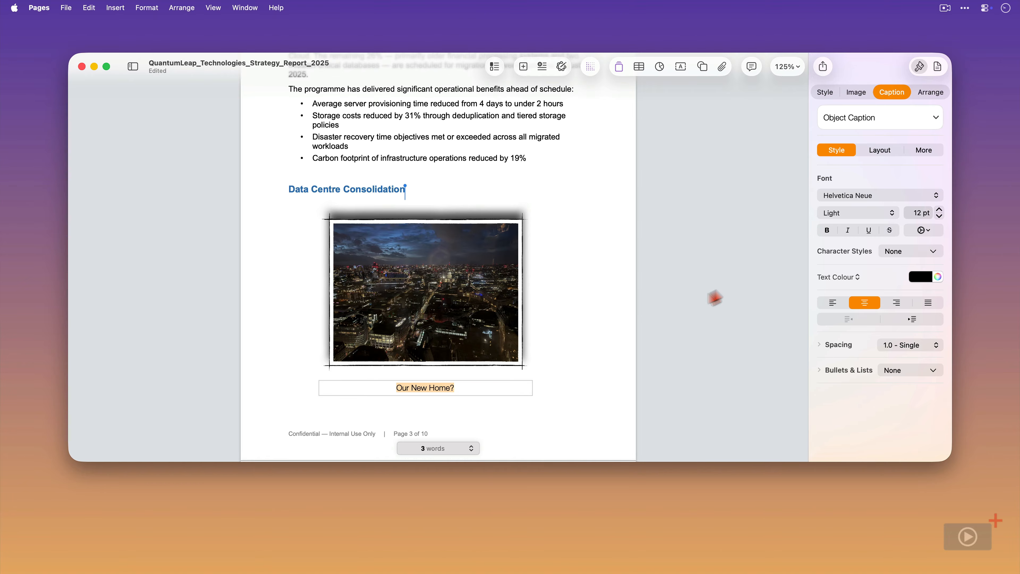
pyautogui.click(826, 230)
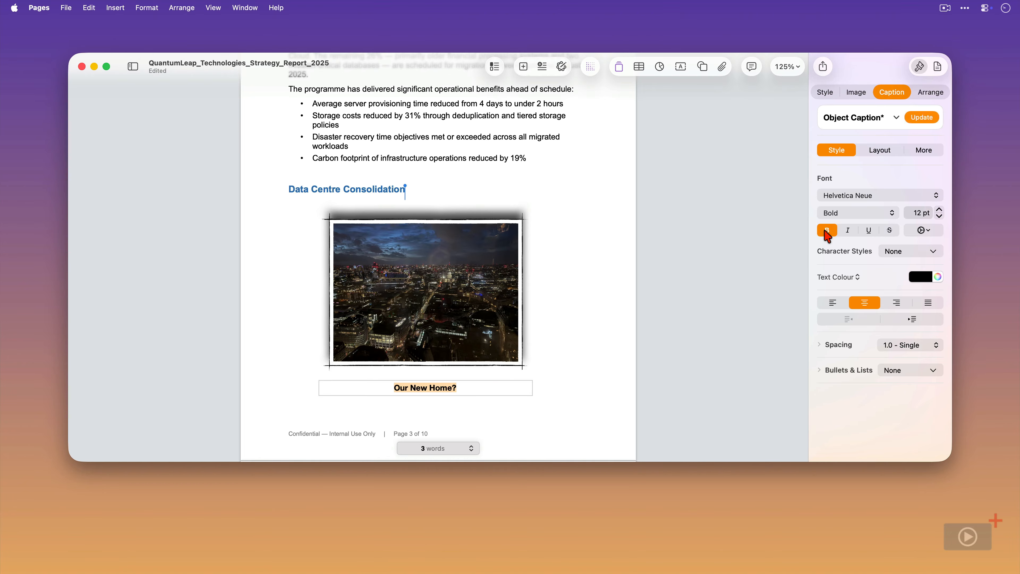
pyautogui.click(847, 231)
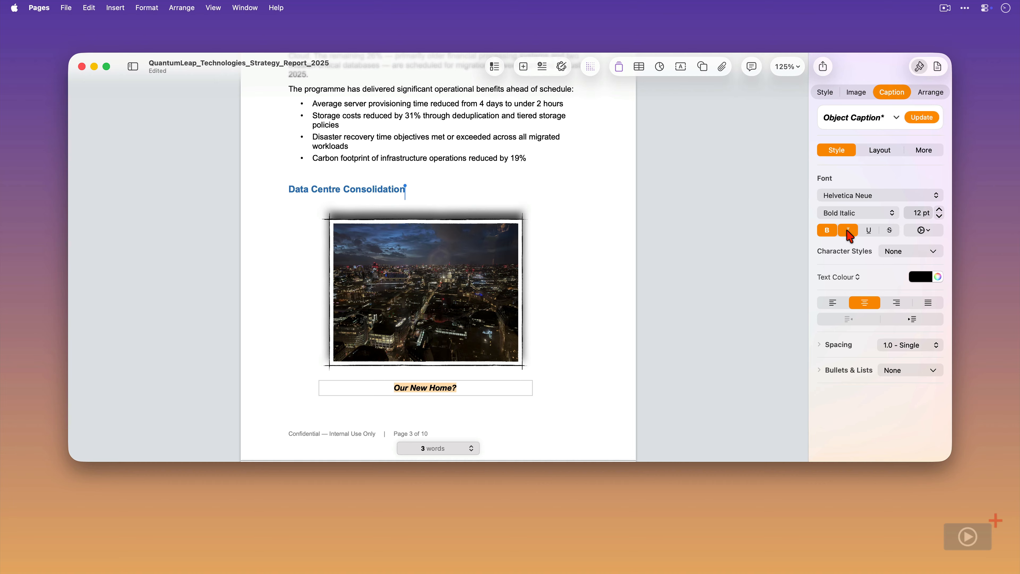
pyautogui.click(939, 217)
pyautogui.click(939, 216)
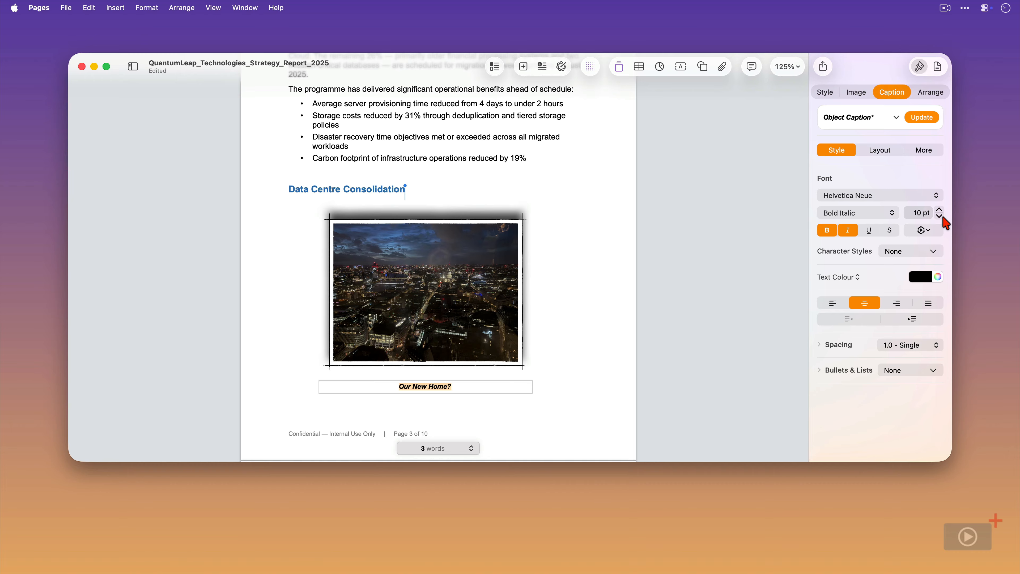
pyautogui.click(923, 118)
pyautogui.click(624, 354)
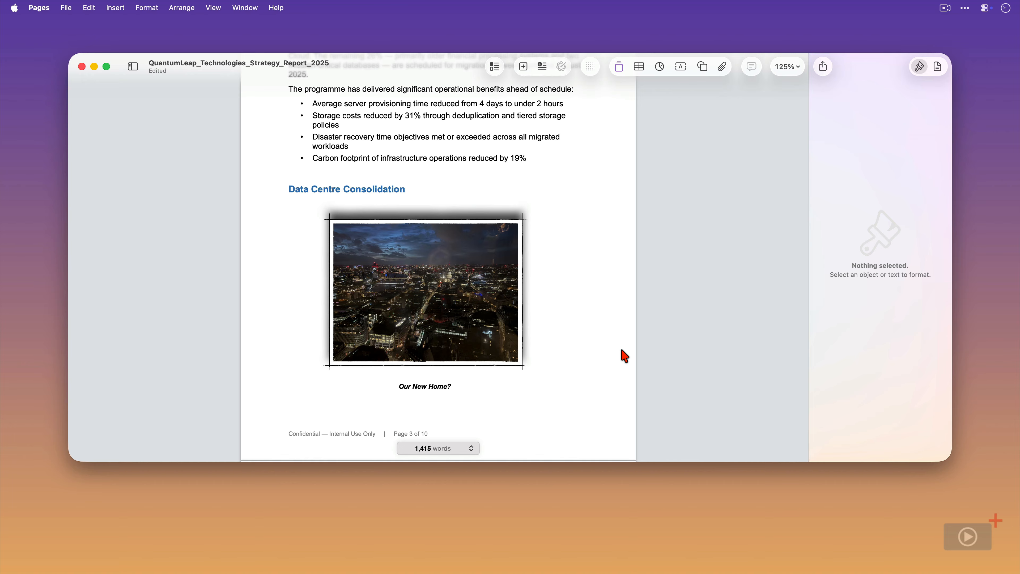
# Save the framed and shadowed look of the city photo as a new custom image style.
pyautogui.click(462, 353)
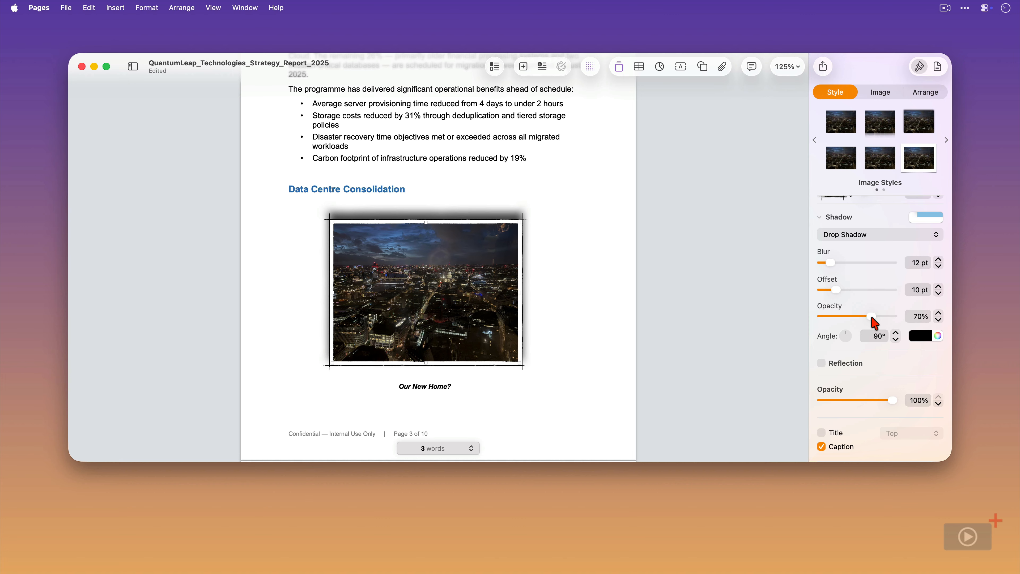
pyautogui.scroll(3, 872, 320)
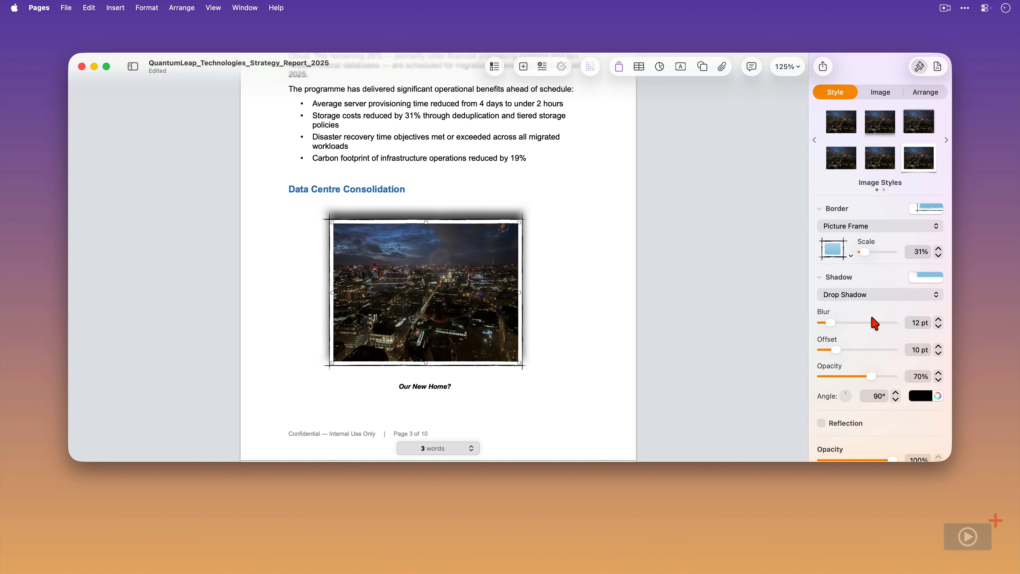
pyautogui.click(945, 140)
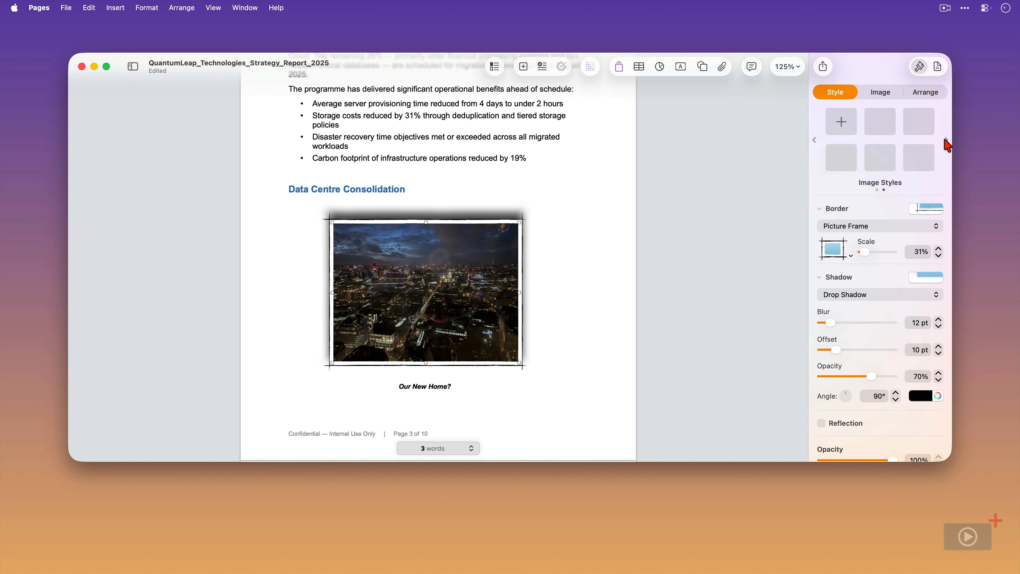
pyautogui.click(840, 122)
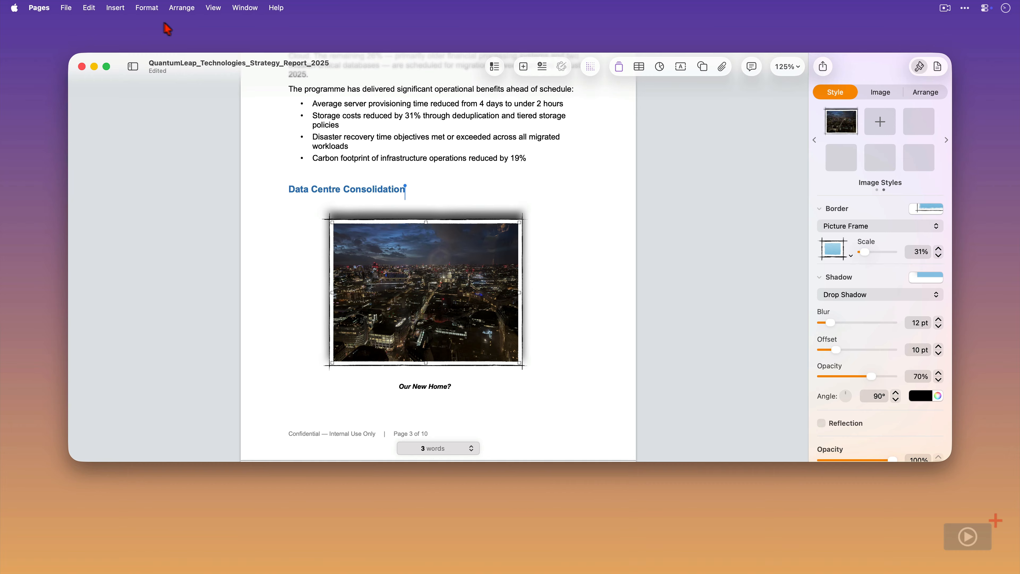
# Define the city photo as a media placeholder.
pyautogui.click(148, 9)
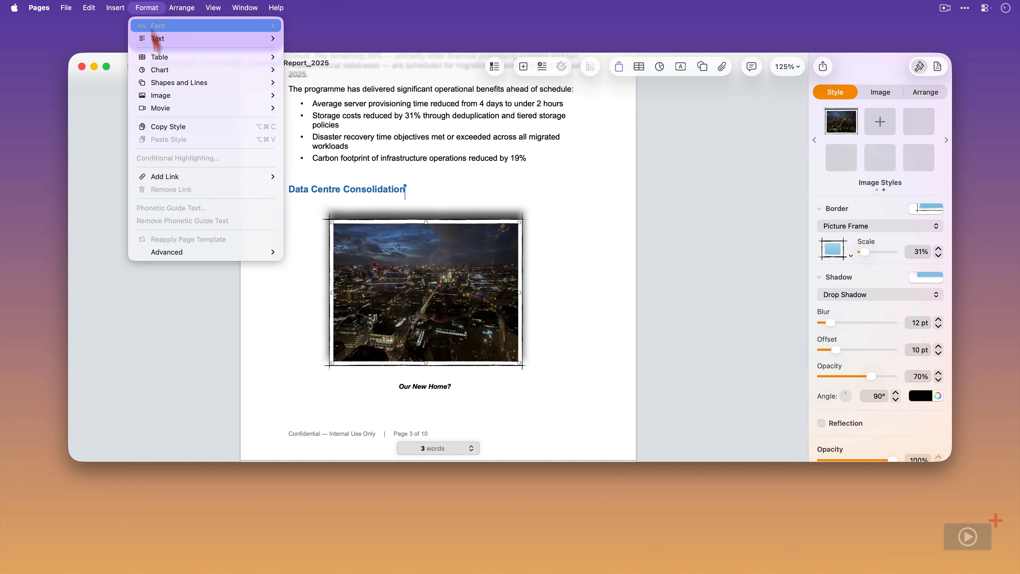
pyautogui.moveTo(181, 253)
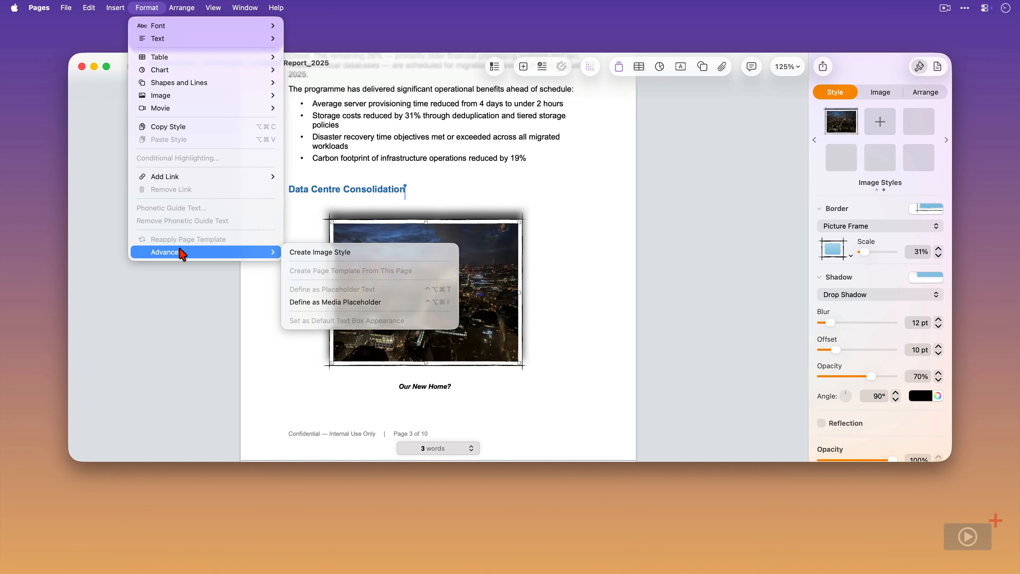
pyautogui.click(363, 302)
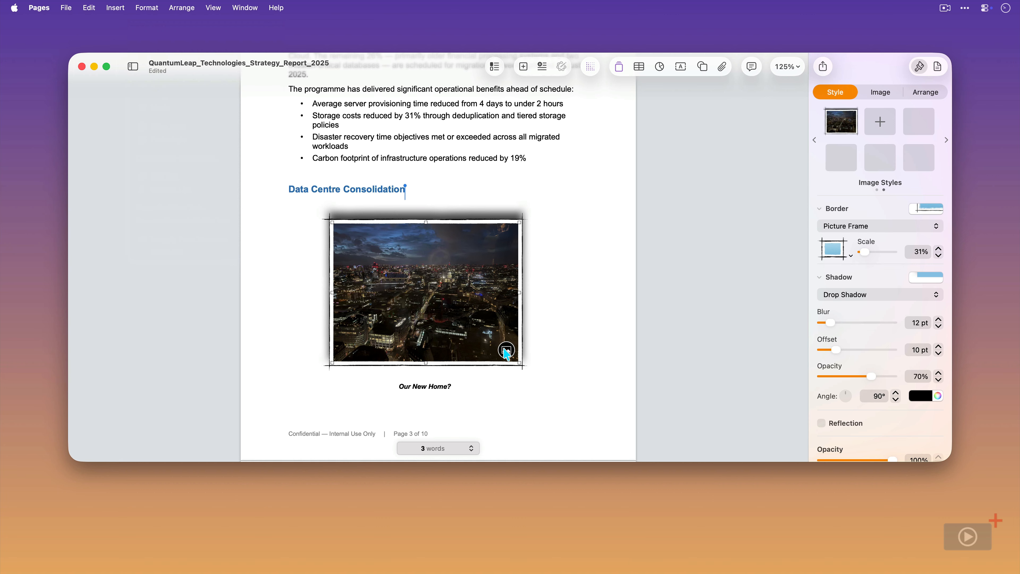
# Replace the placeholder photo with Frankfurt.jpeg.
pyautogui.click(506, 350)
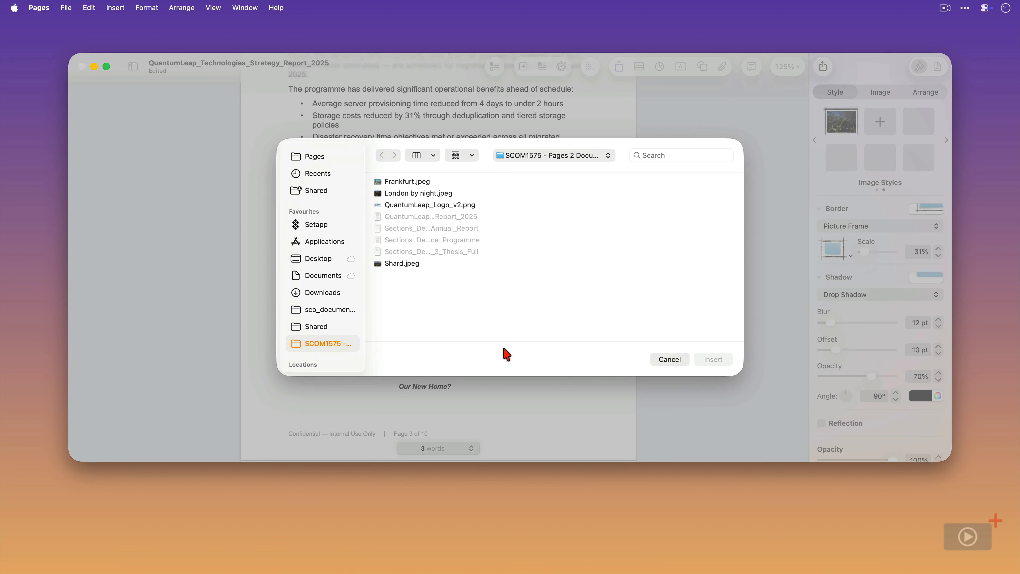
pyautogui.click(423, 183)
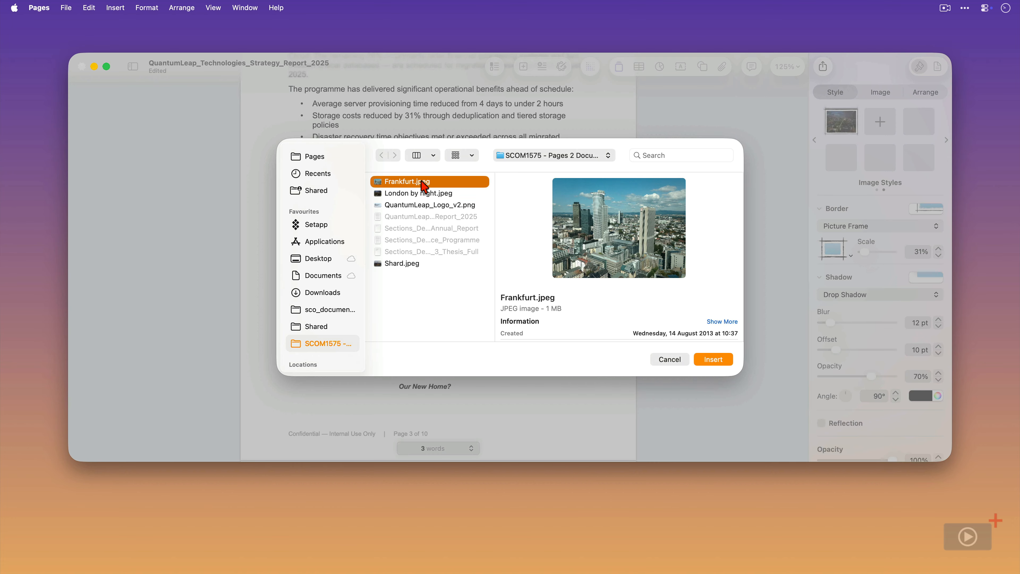
pyautogui.click(722, 359)
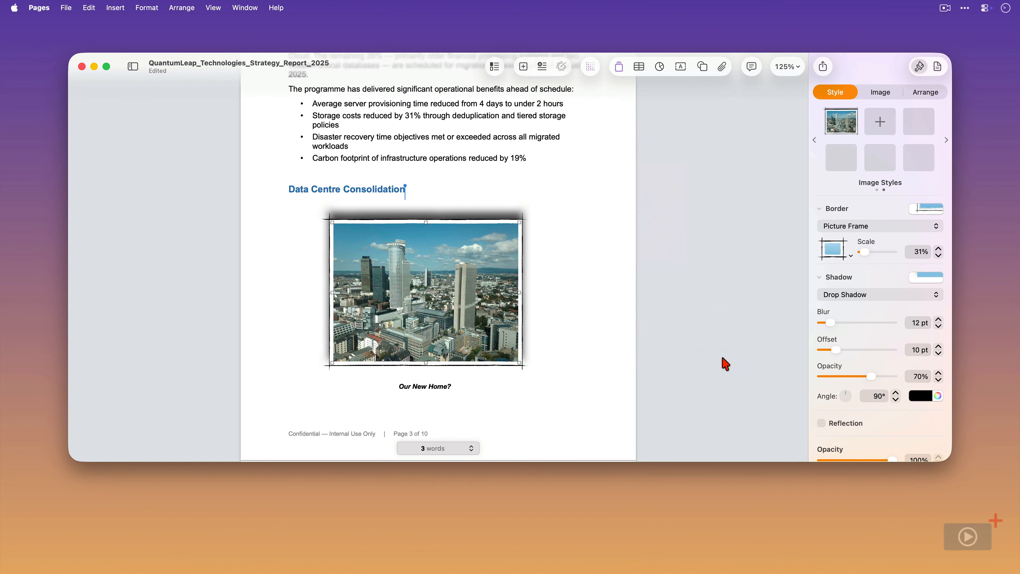
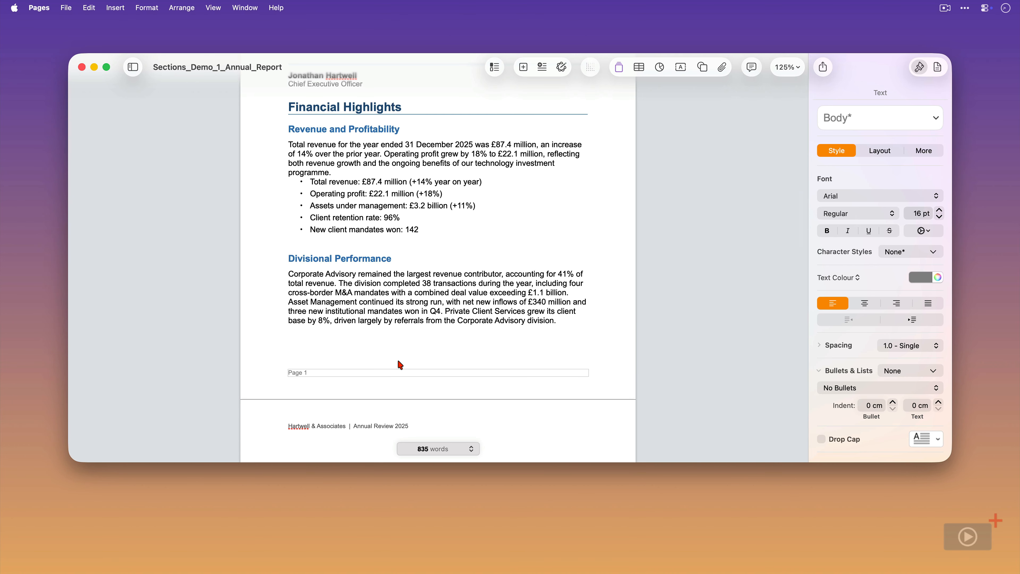
# Show the invisible characters on the cover page of the annual report.
pyautogui.scroll(20, 400, 365)
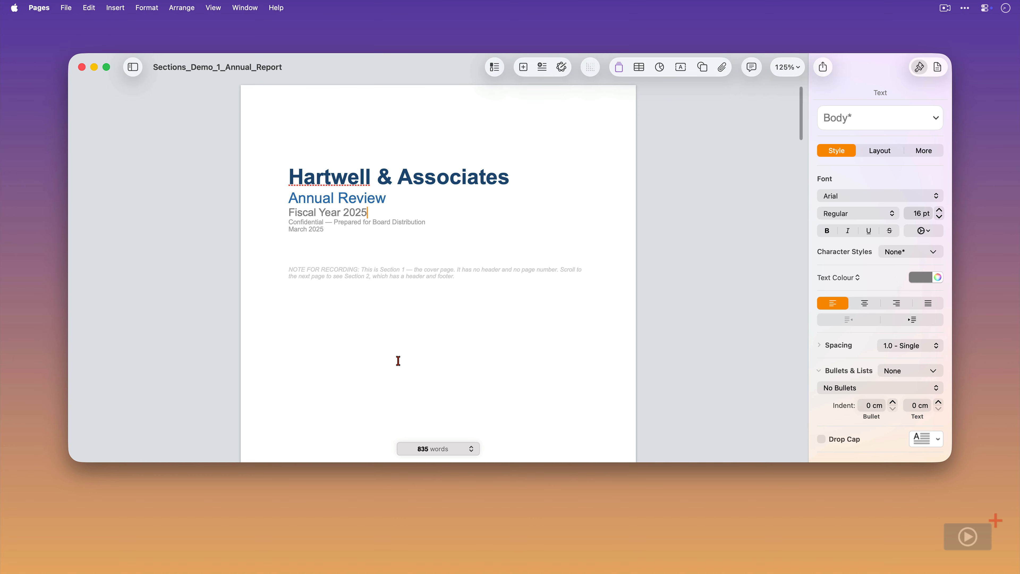
pyautogui.click(209, 9)
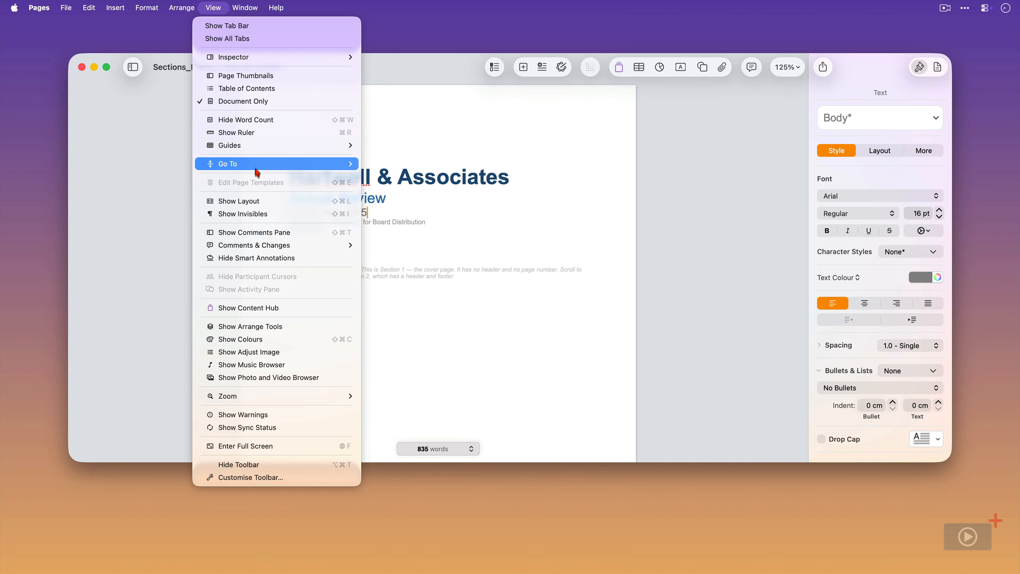
pyautogui.click(265, 214)
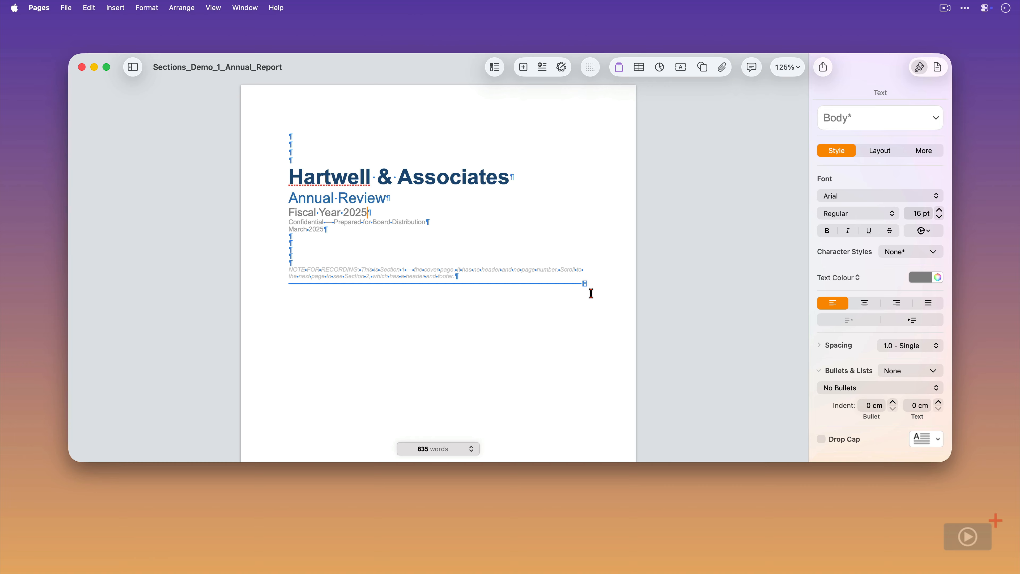
# Compare the header, footer and page numbering settings of the cover section with those of the Chief Executive's Statement section.
pyautogui.click(936, 67)
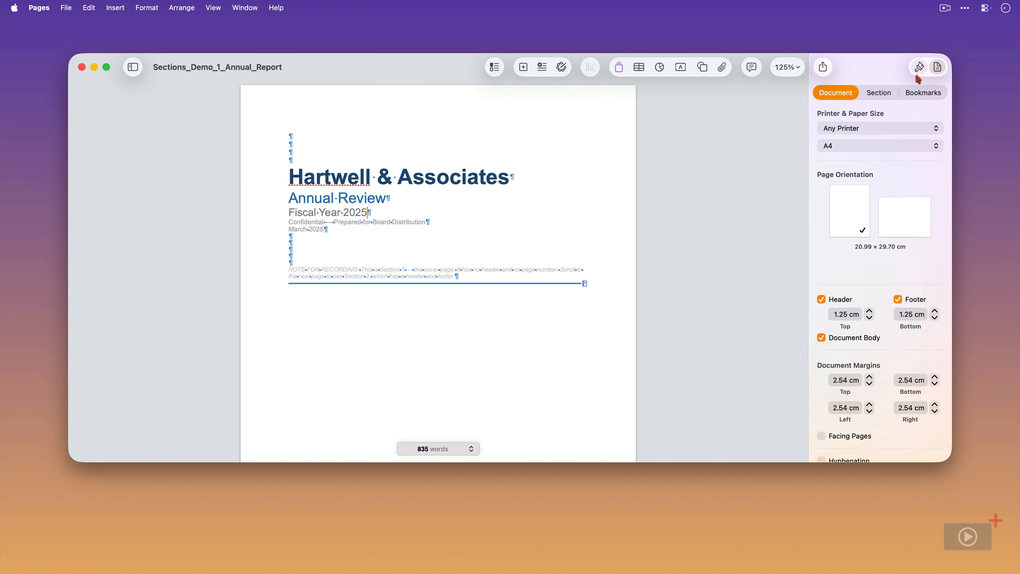
pyautogui.click(882, 94)
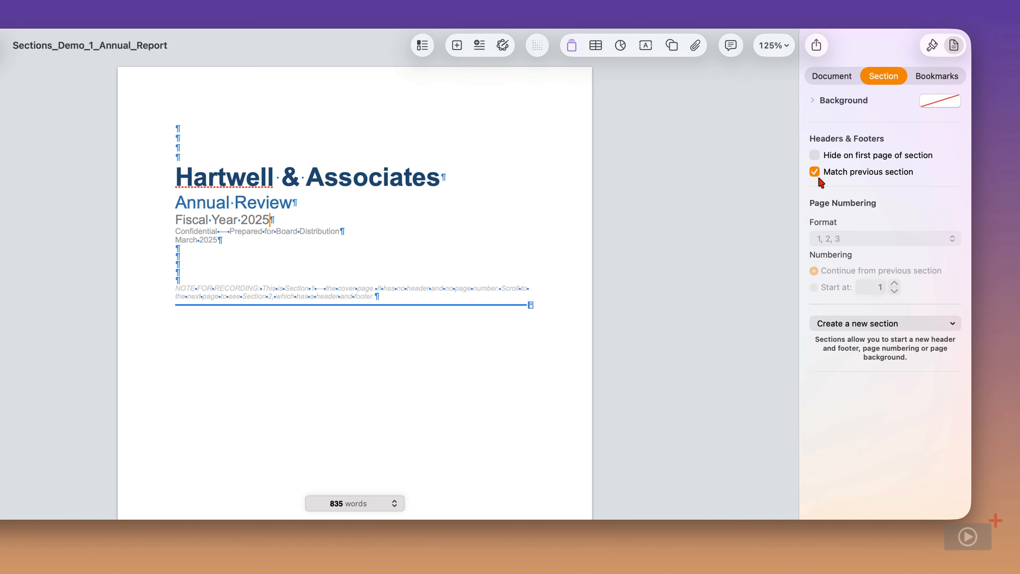
pyautogui.scroll(-5, 524, 344)
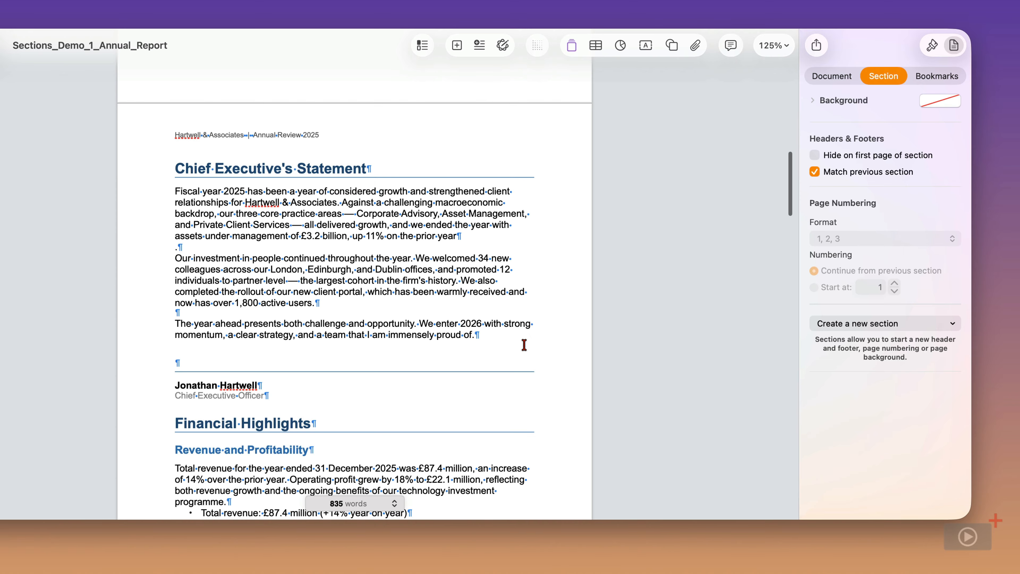
pyautogui.click(416, 233)
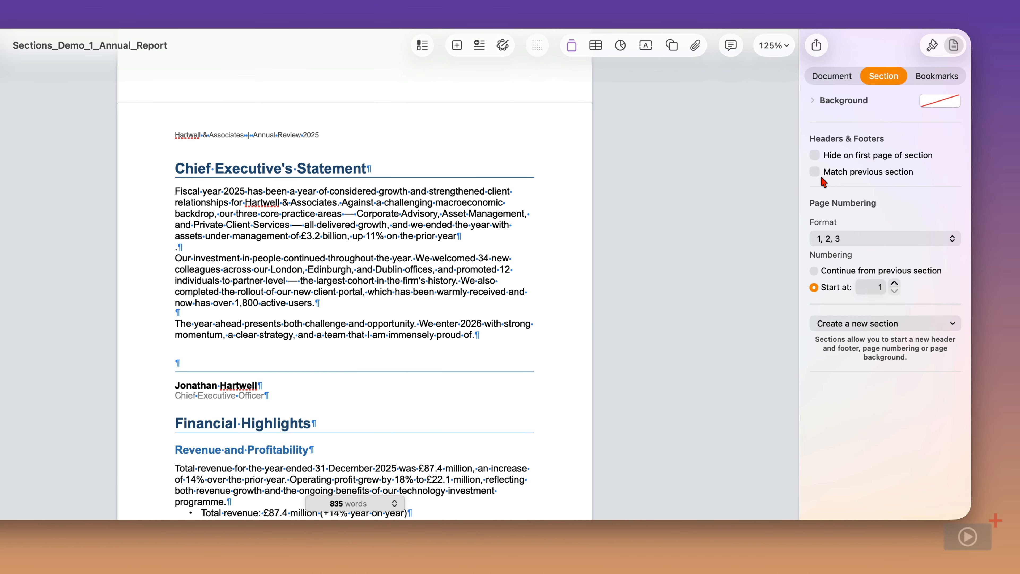
# Give the cover page's section a light grey colour fill as its background.
pyautogui.scroll(10, 459, 204)
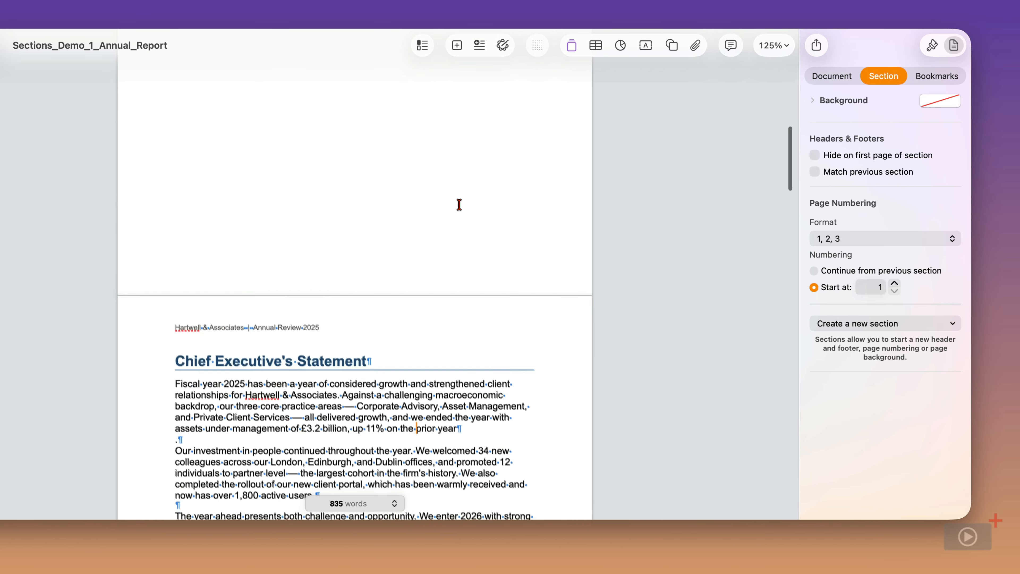
pyautogui.click(457, 208)
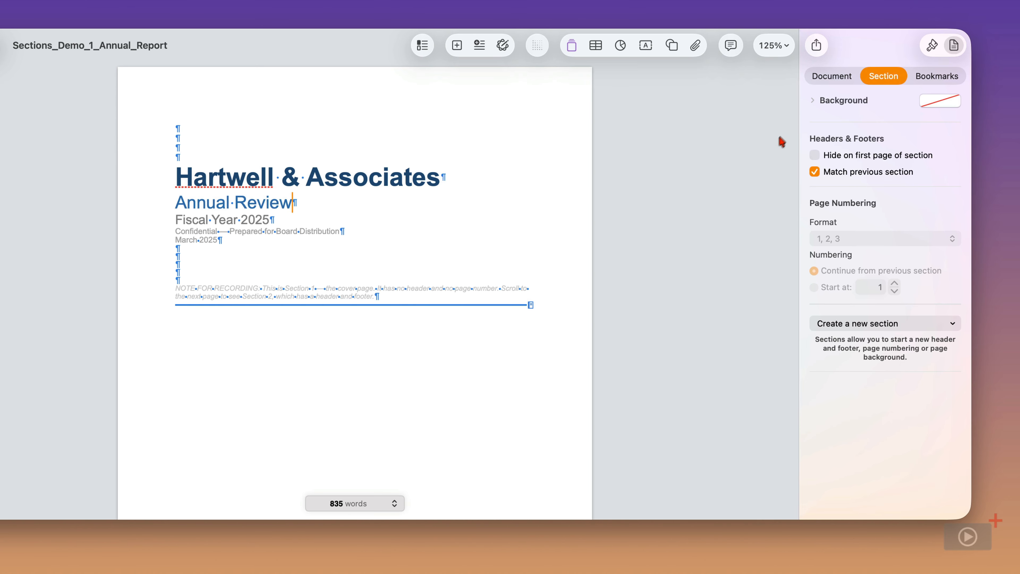
pyautogui.click(812, 100)
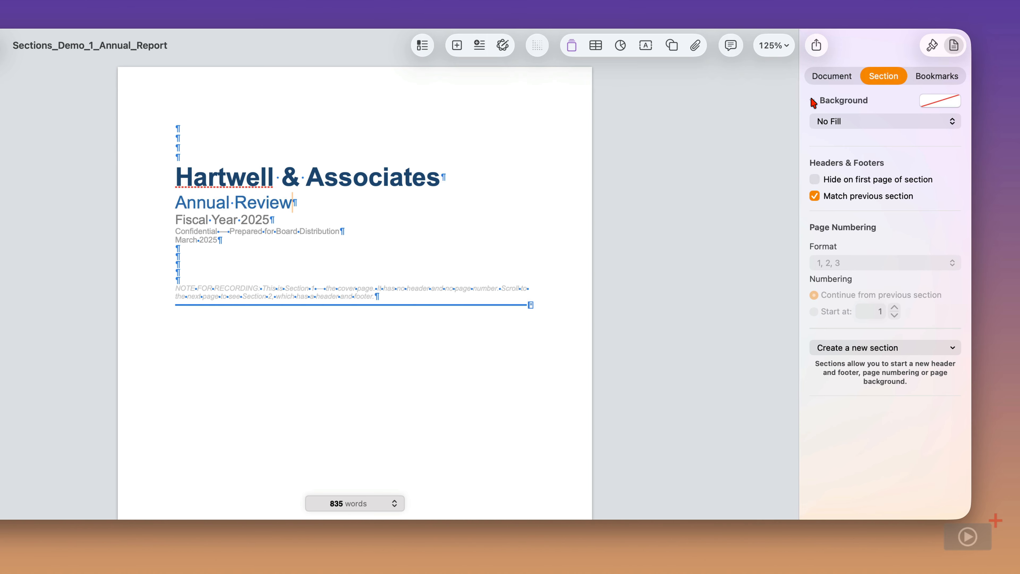
pyautogui.click(857, 122)
pyautogui.click(856, 136)
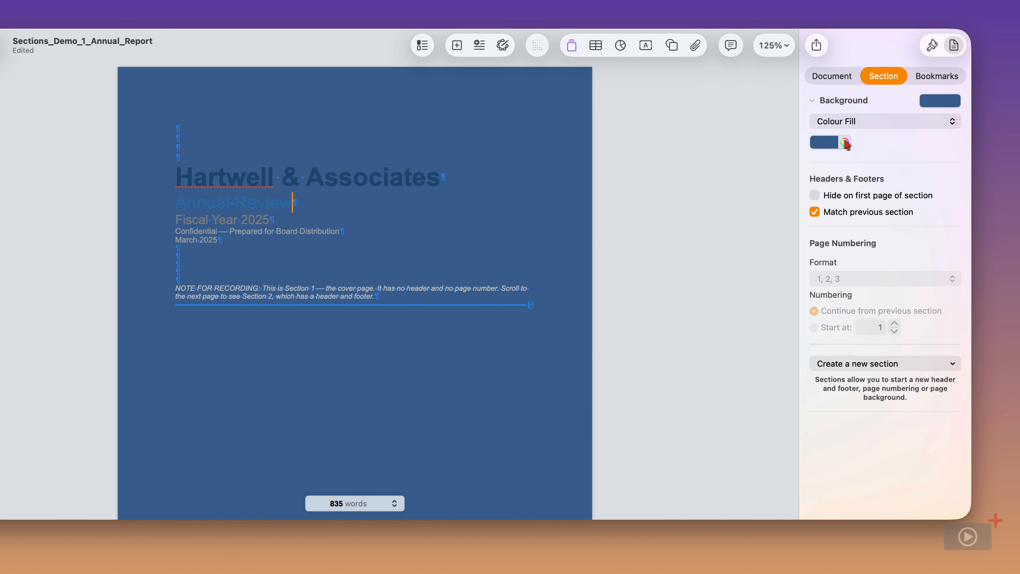
pyautogui.click(832, 144)
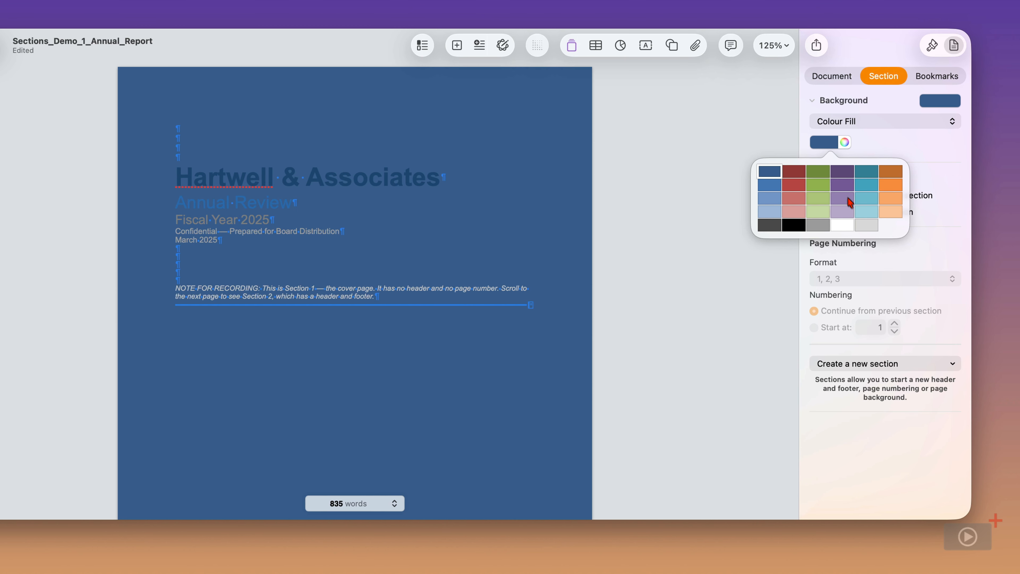
pyautogui.click(864, 226)
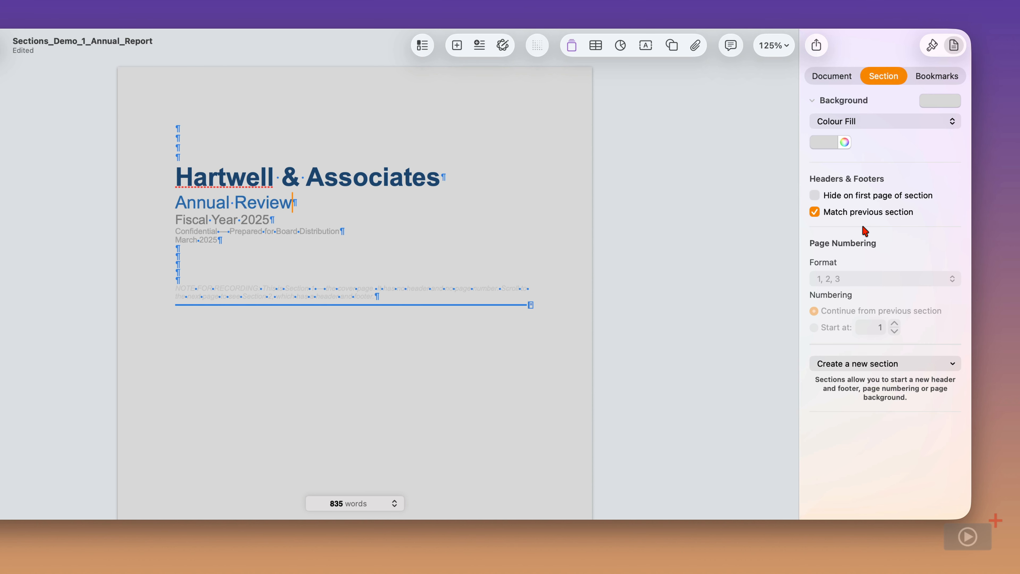
# Check where the cover section's background ends and look at the options for creating a new section and inserting items.
pyautogui.scroll(-10, 620, 321)
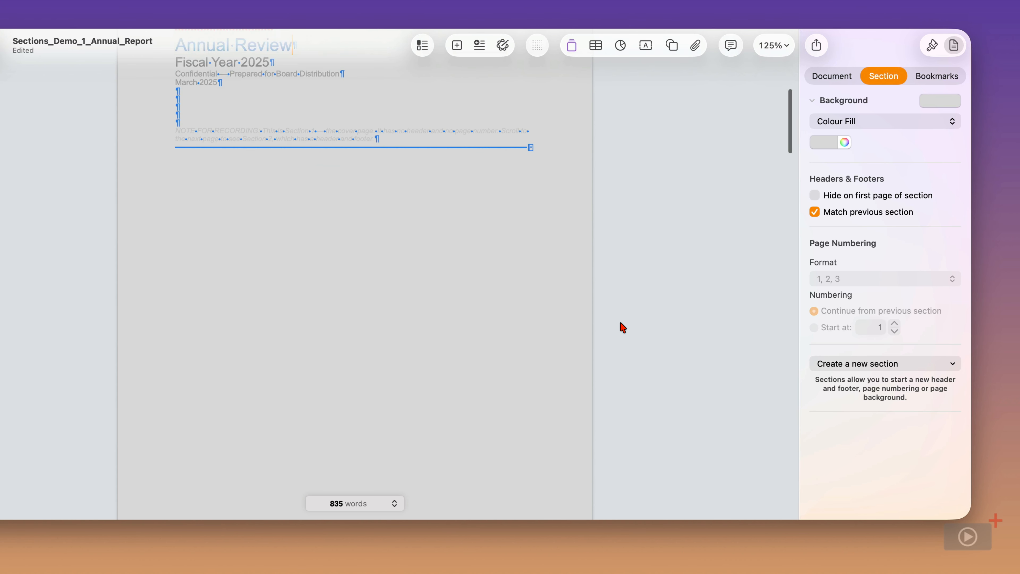
pyautogui.scroll(-3, 622, 319)
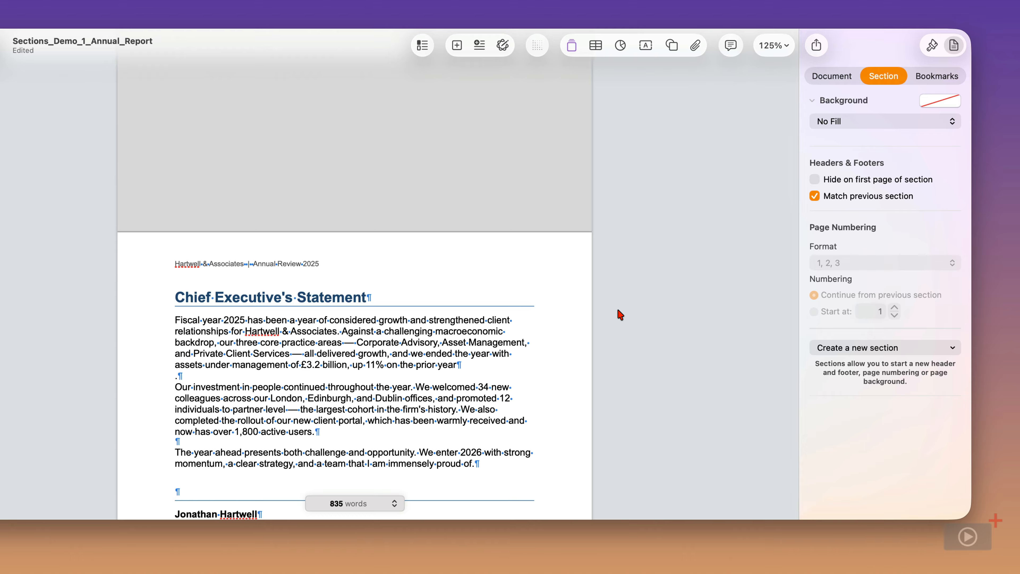
pyautogui.click(917, 352)
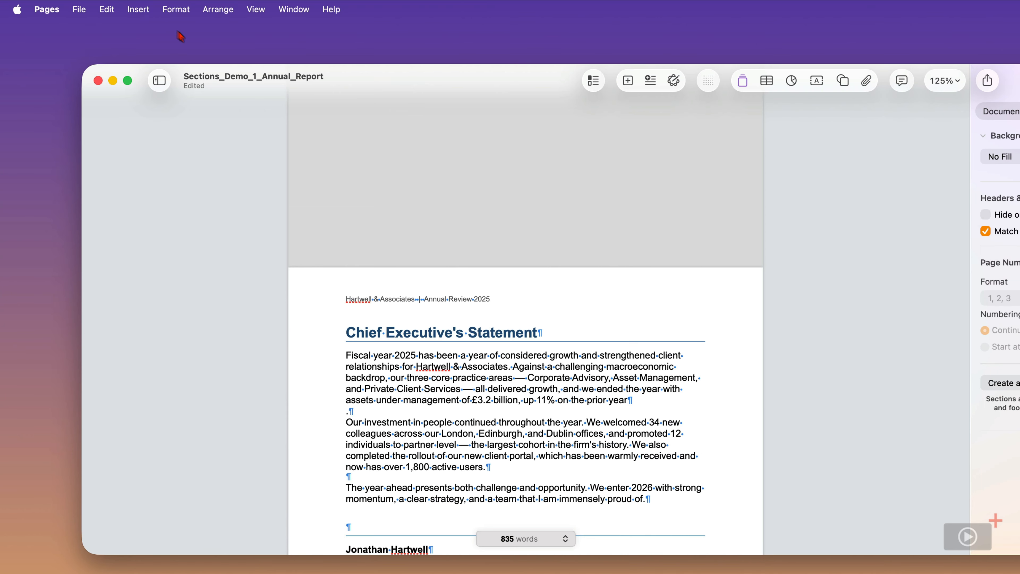
pyautogui.click(138, 9)
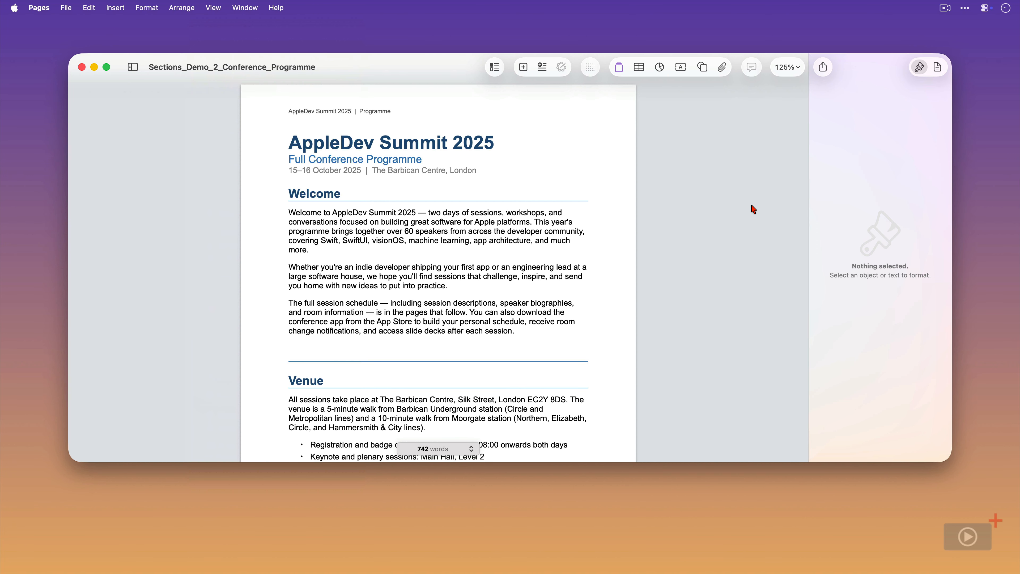
# Examine the conference programme's layout from the Venue and Code of Conduct text through to the Day One session tables.
pyautogui.scroll(-5, 752, 205)
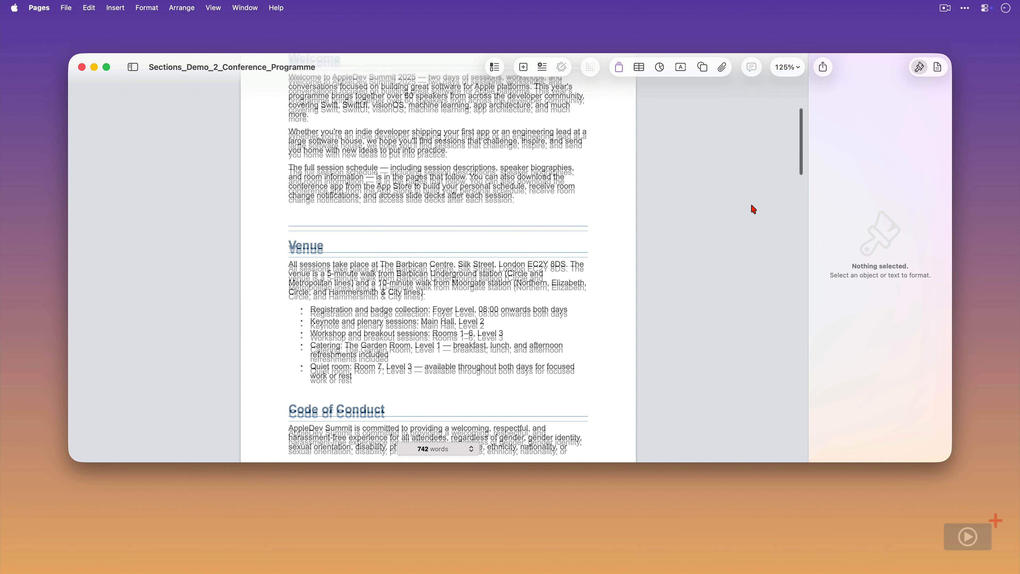
pyautogui.scroll(-2, 751, 205)
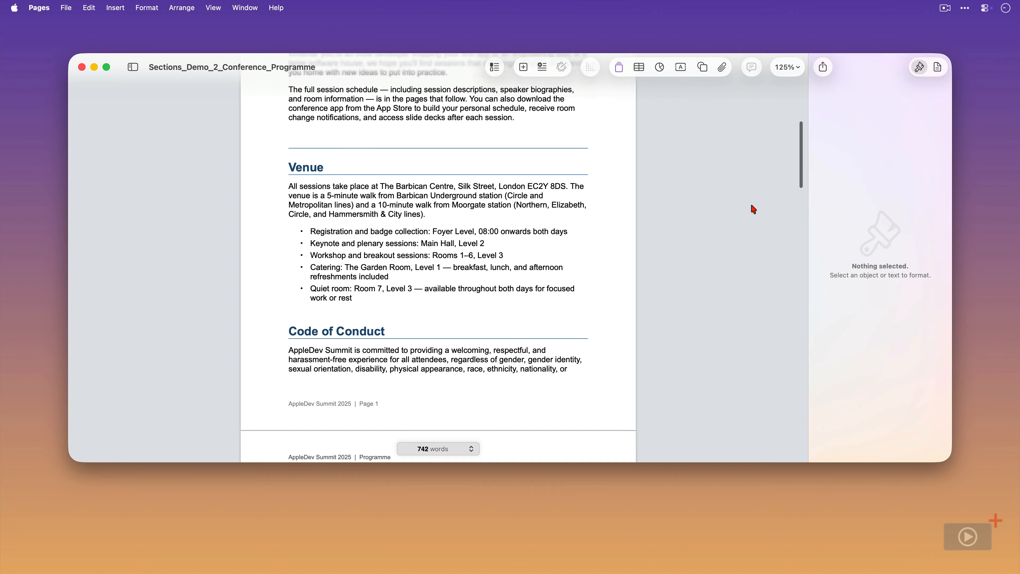
pyautogui.scroll(-8, 751, 205)
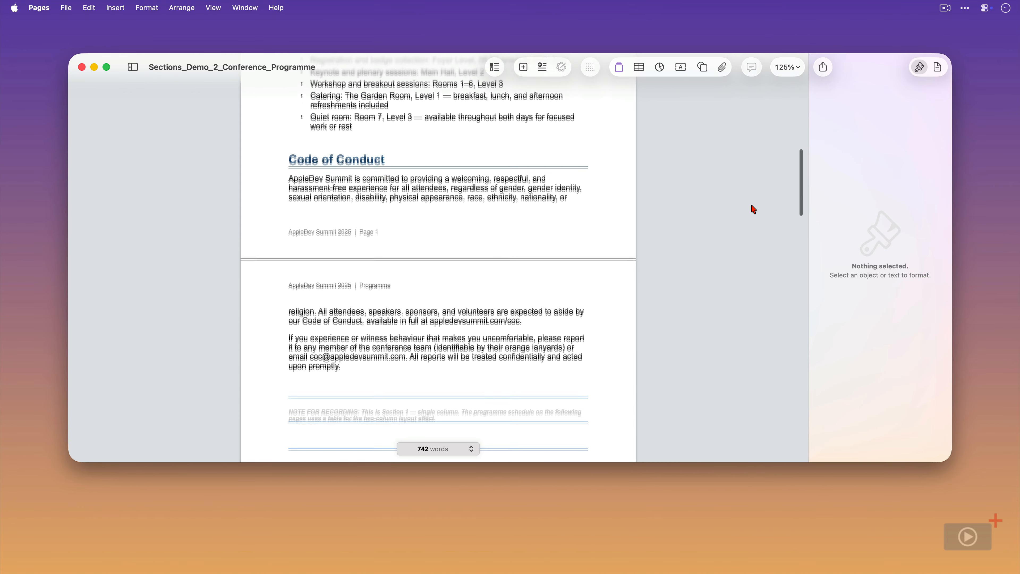
pyautogui.scroll(-2, 753, 209)
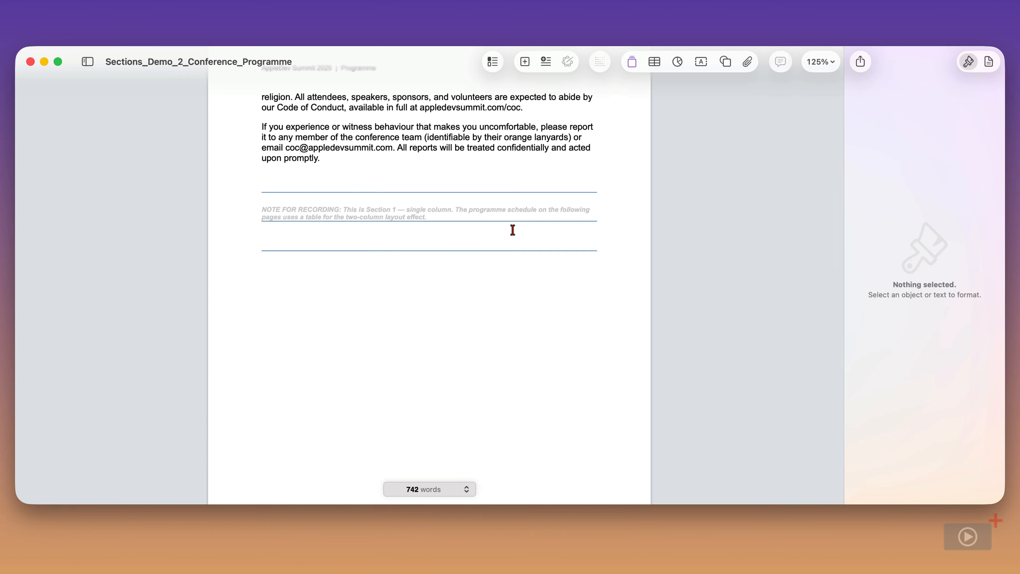
pyautogui.scroll(-6, 766, 290)
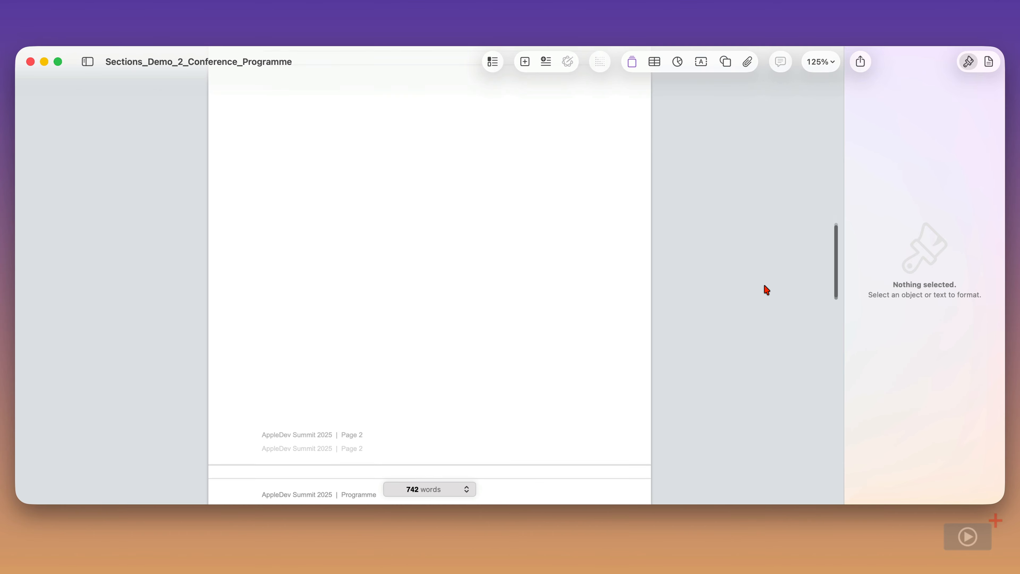
pyautogui.scroll(-10, 767, 290)
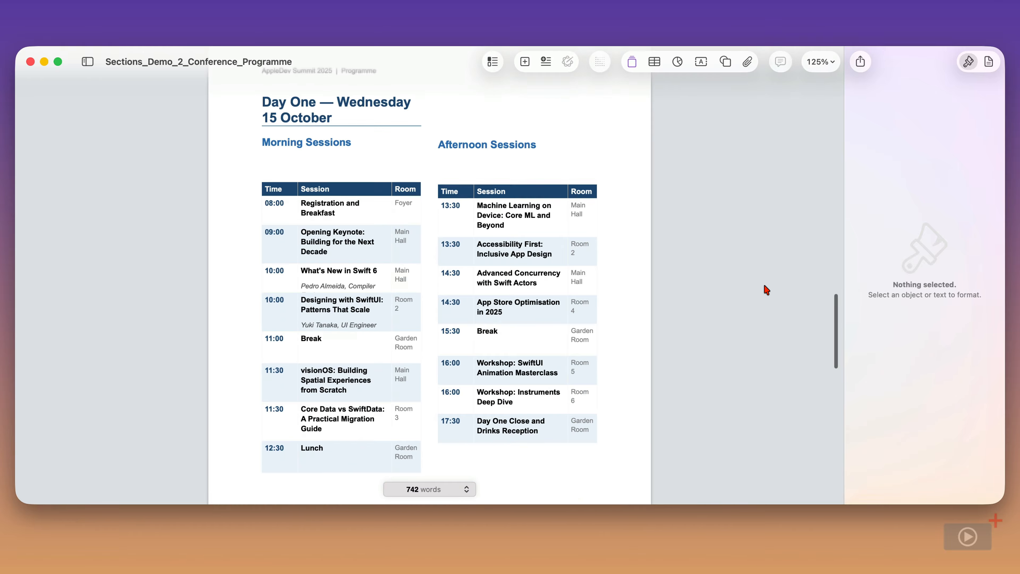
pyautogui.scroll(-1, 766, 289)
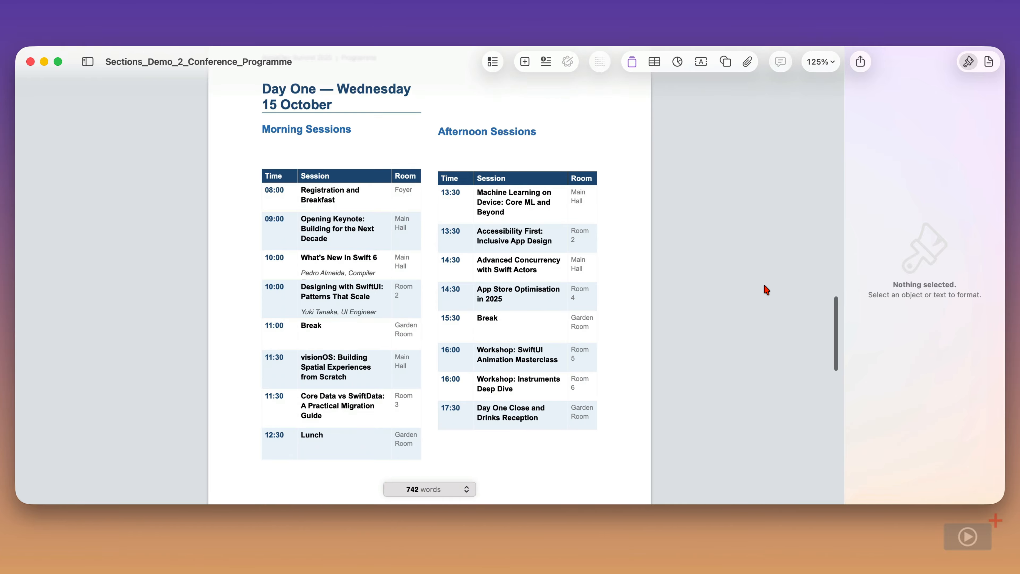
# Review the Day Two session tables, return to the end of the Code of Conduct text and show the document's invisible characters.
pyautogui.scroll(-12, 767, 290)
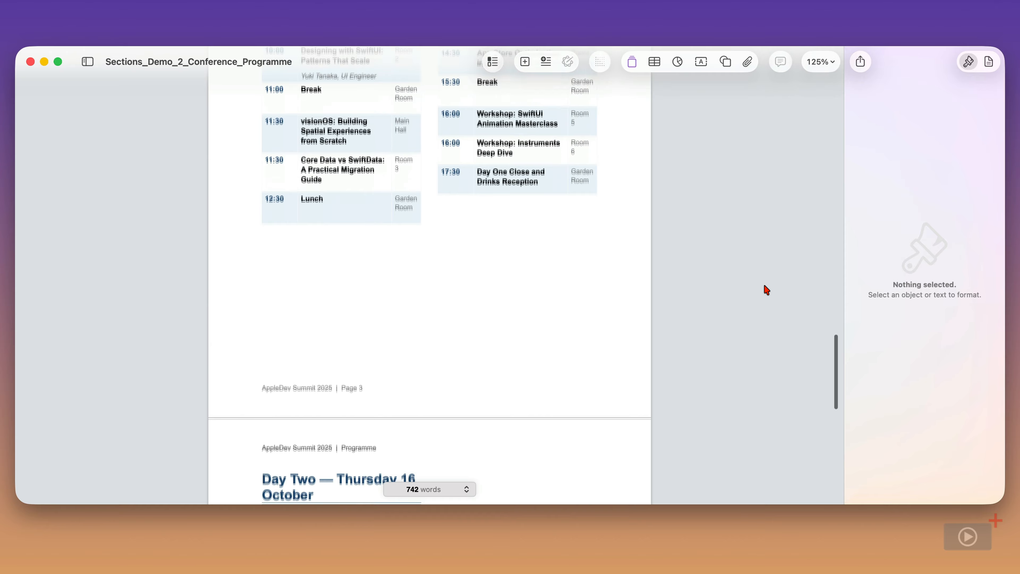
pyautogui.scroll(-3, 767, 289)
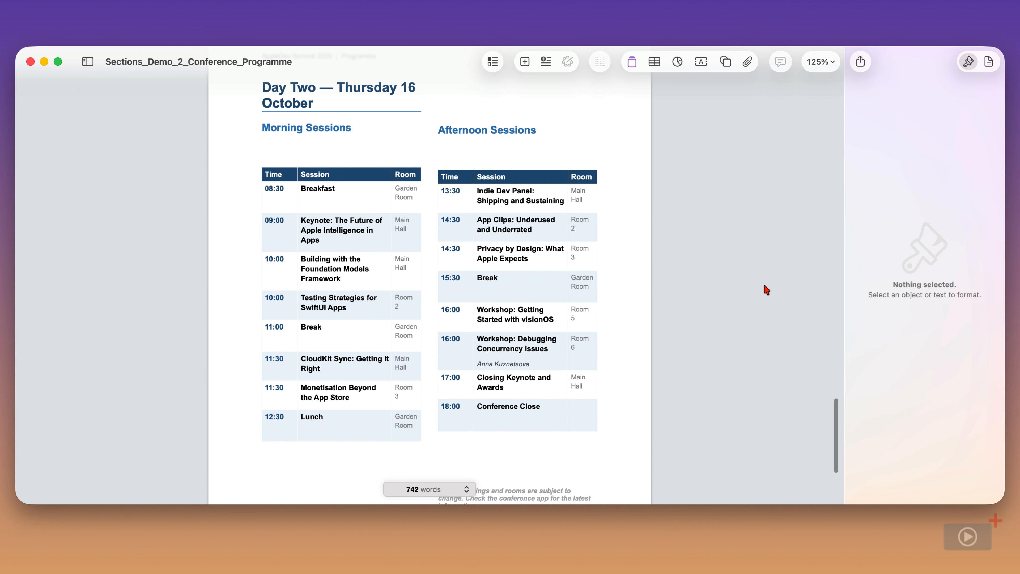
pyautogui.scroll(10, 766, 290)
pyautogui.scroll(15, 765, 289)
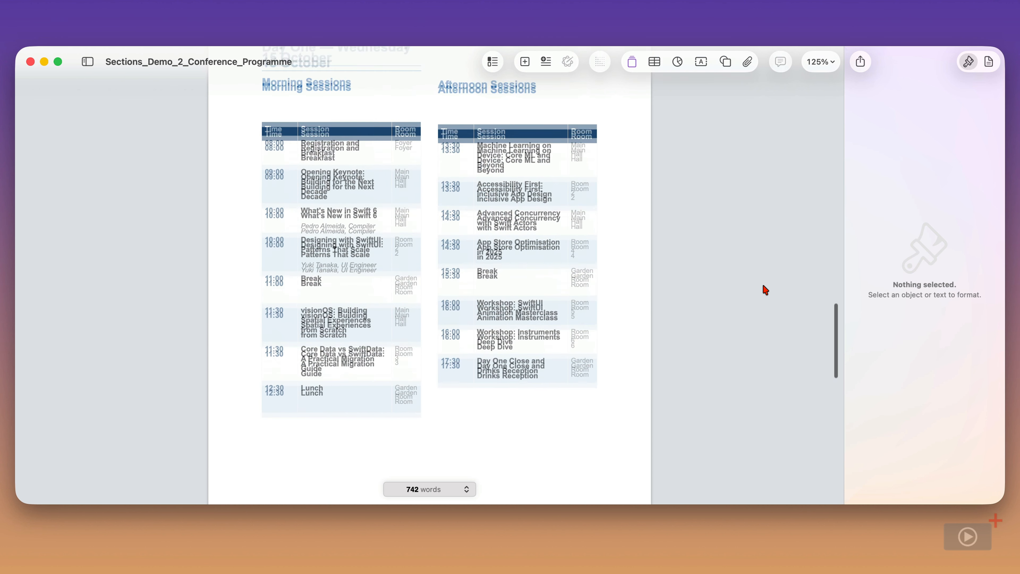
pyautogui.scroll(8, 765, 289)
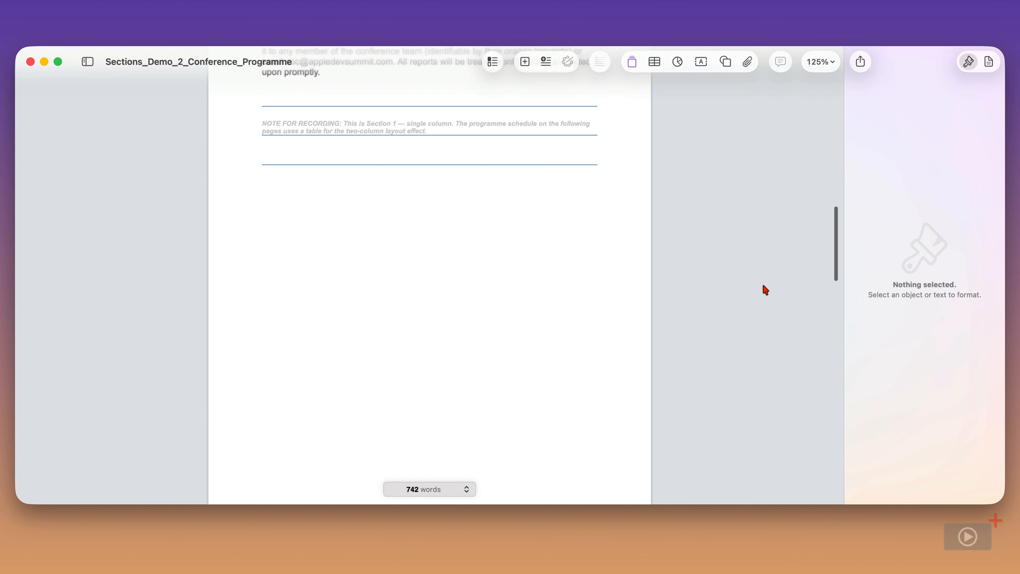
pyautogui.click(213, 8)
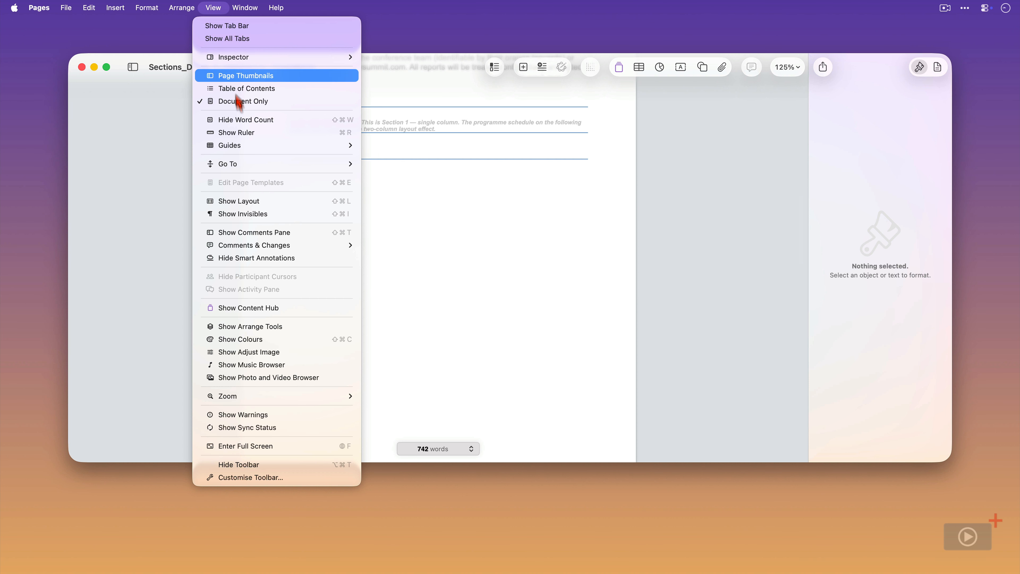
pyautogui.click(270, 217)
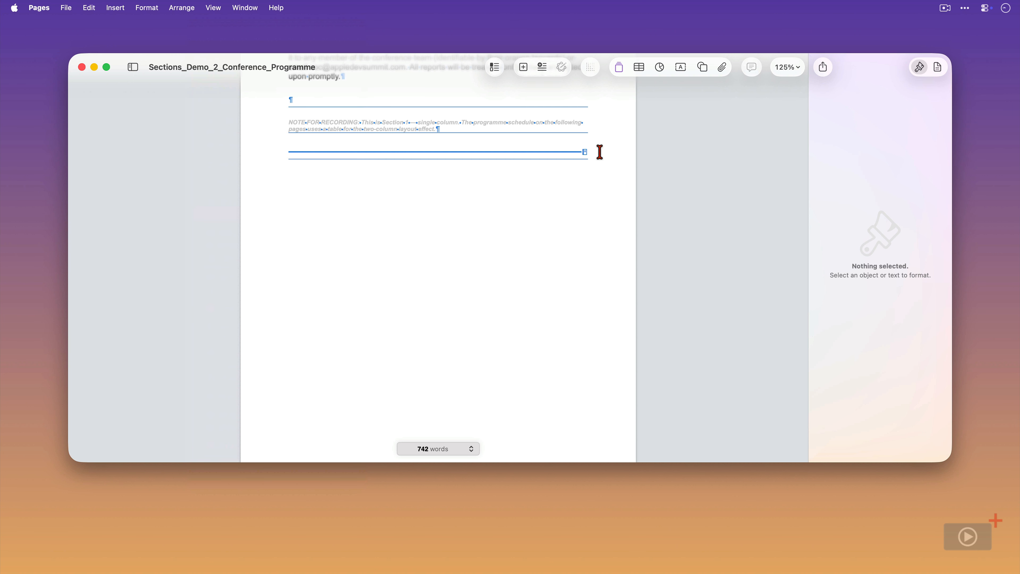
# Compare the column layout settings of the Code of Conduct text with those of the Day One Afternoon Sessions heading.
pyautogui.scroll(10, 600, 151)
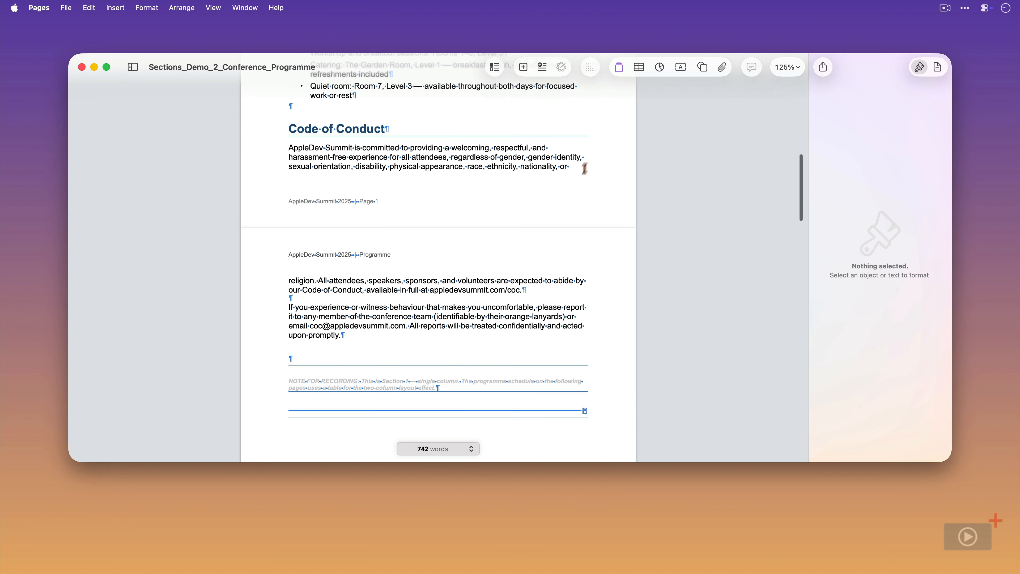
pyautogui.click(496, 294)
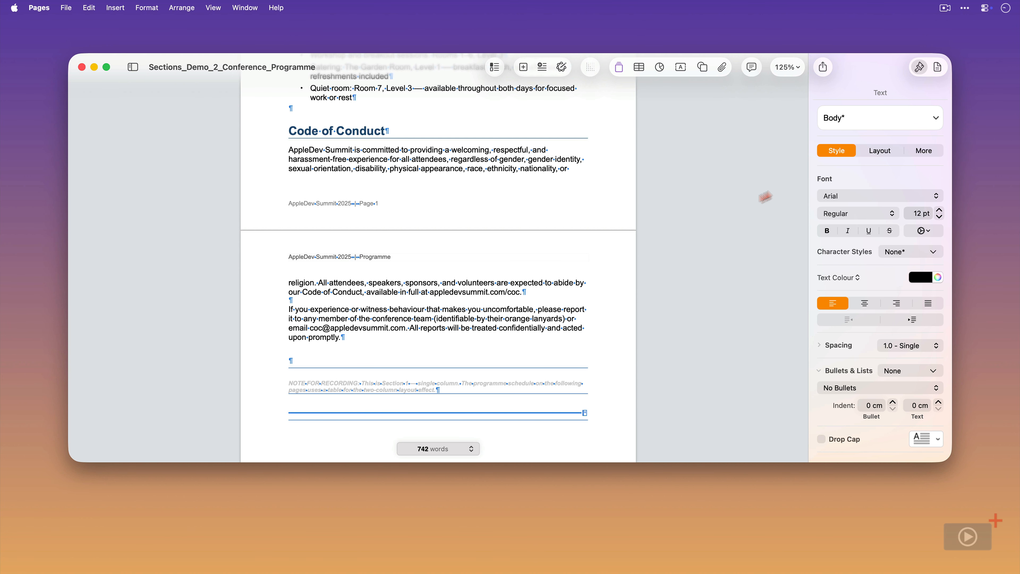
pyautogui.click(871, 156)
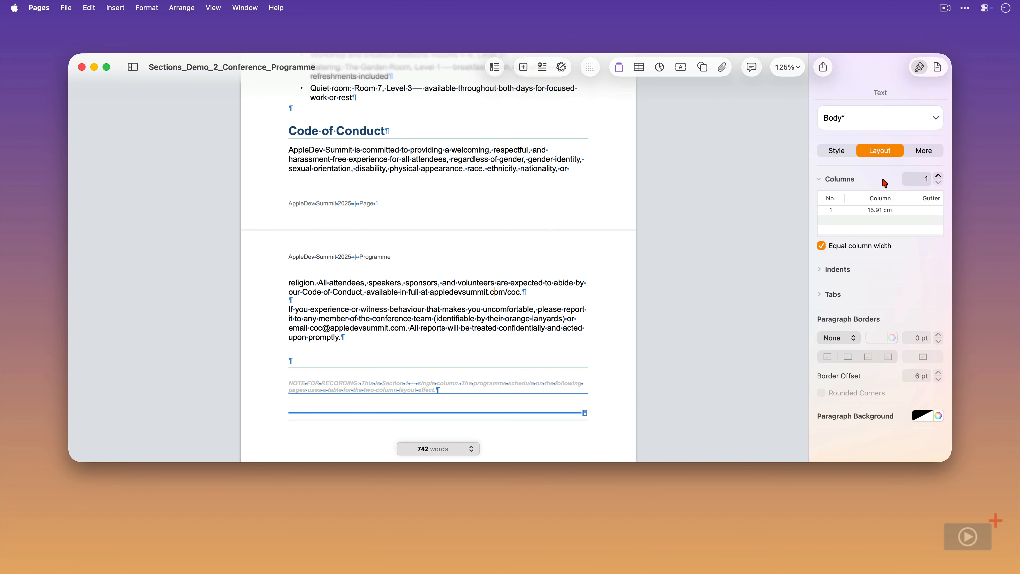
pyautogui.scroll(-15, 542, 284)
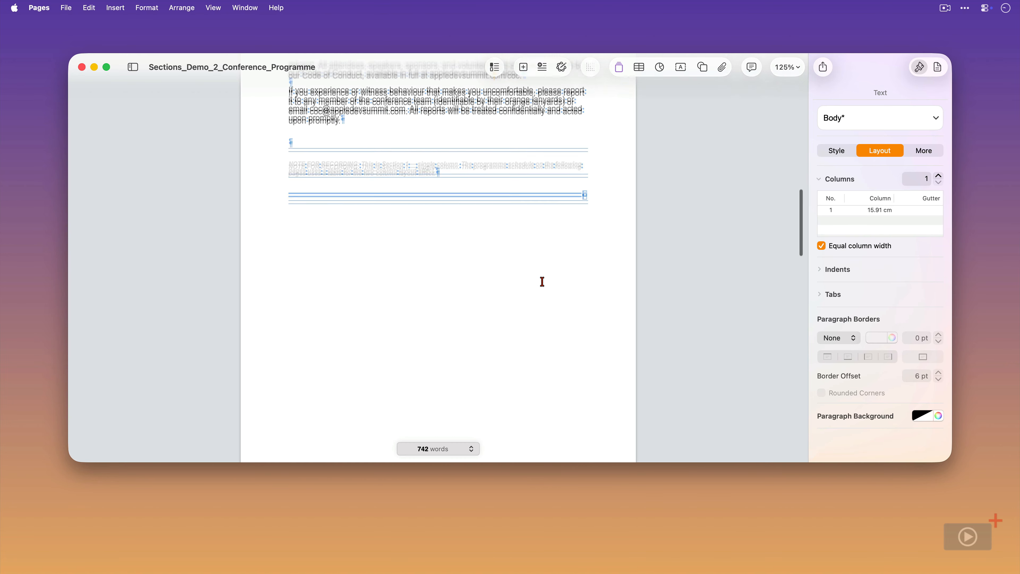
pyautogui.scroll(-5, 544, 285)
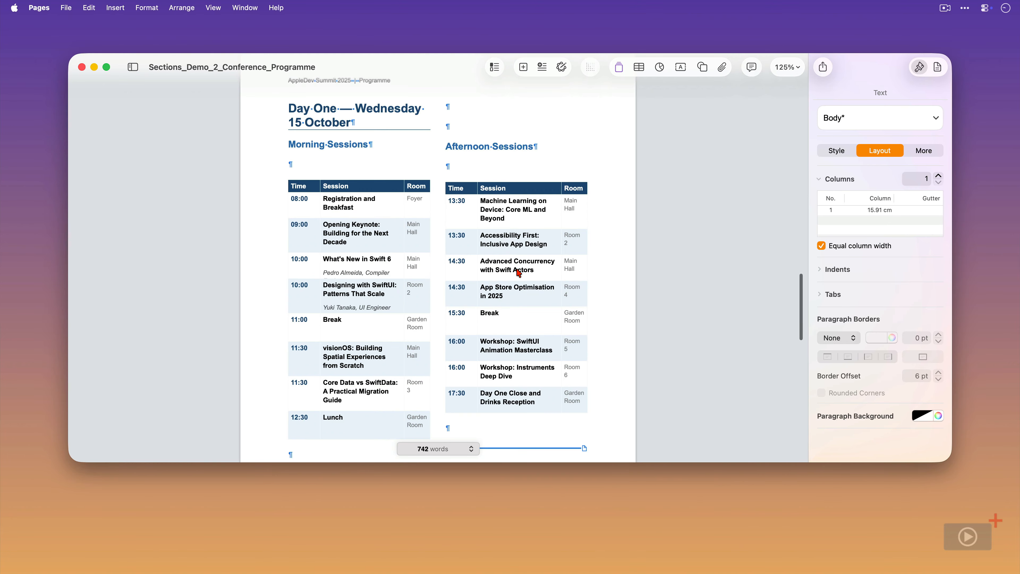
pyautogui.click(518, 272)
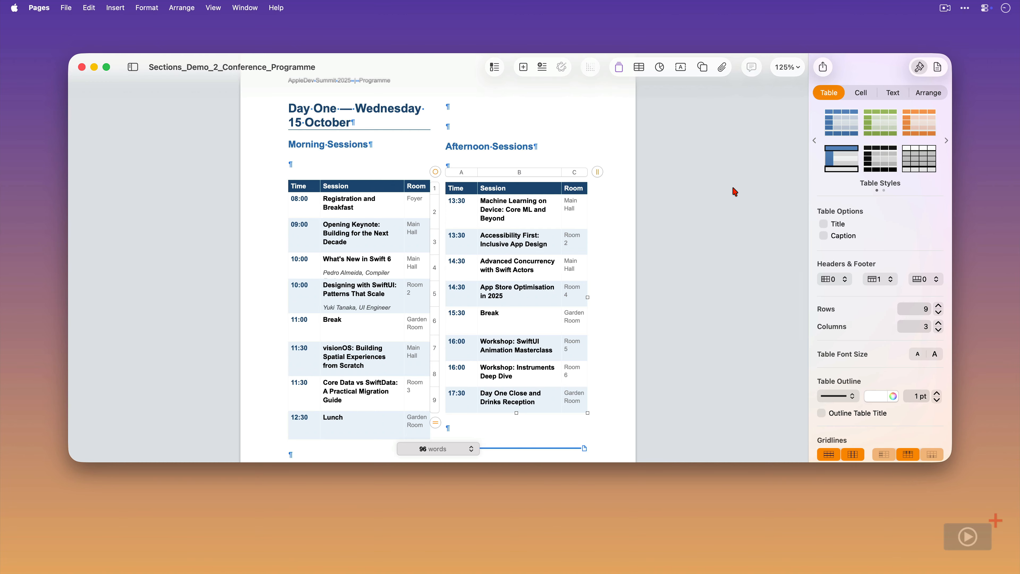
pyautogui.click(574, 148)
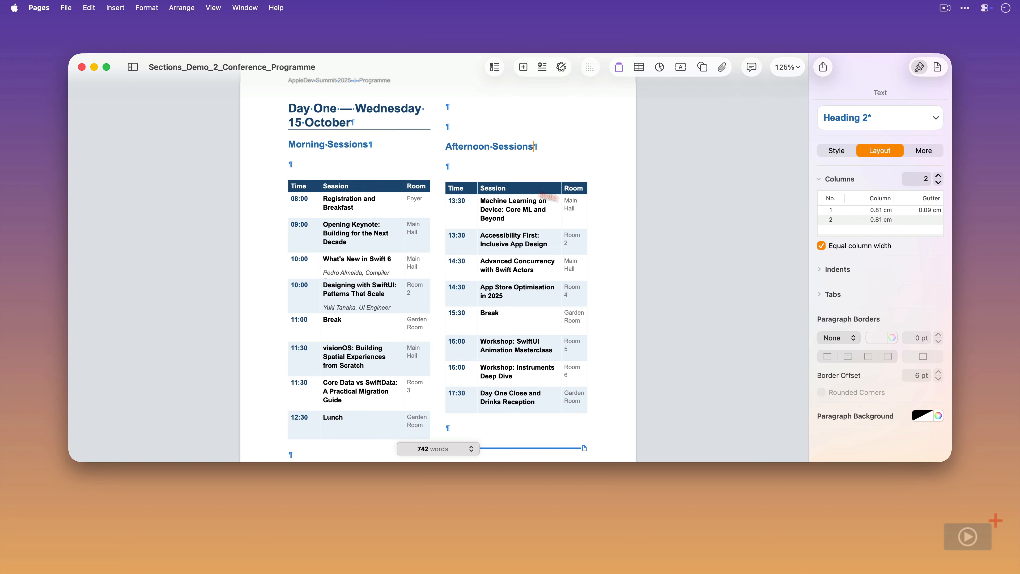
# Show the conference programme's page thumbnails and select each of the four pages to check how they are grouped into sections.
pyautogui.click(133, 68)
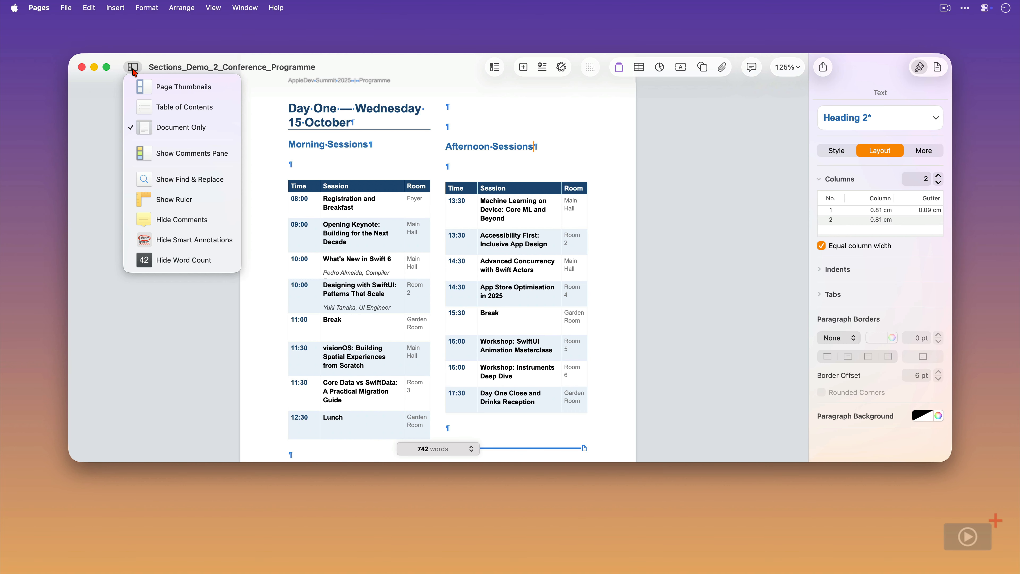
pyautogui.click(149, 87)
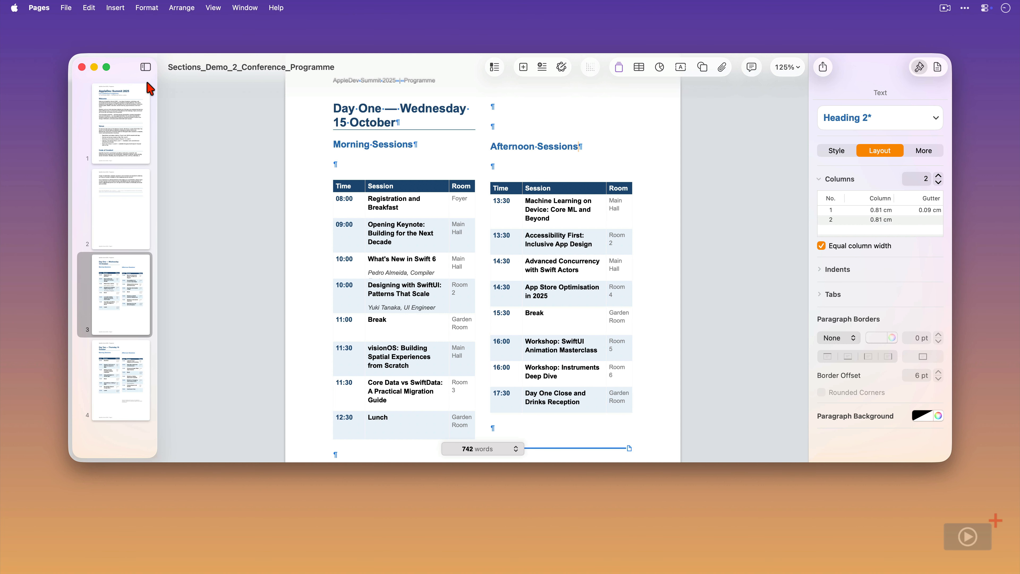
pyautogui.click(128, 96)
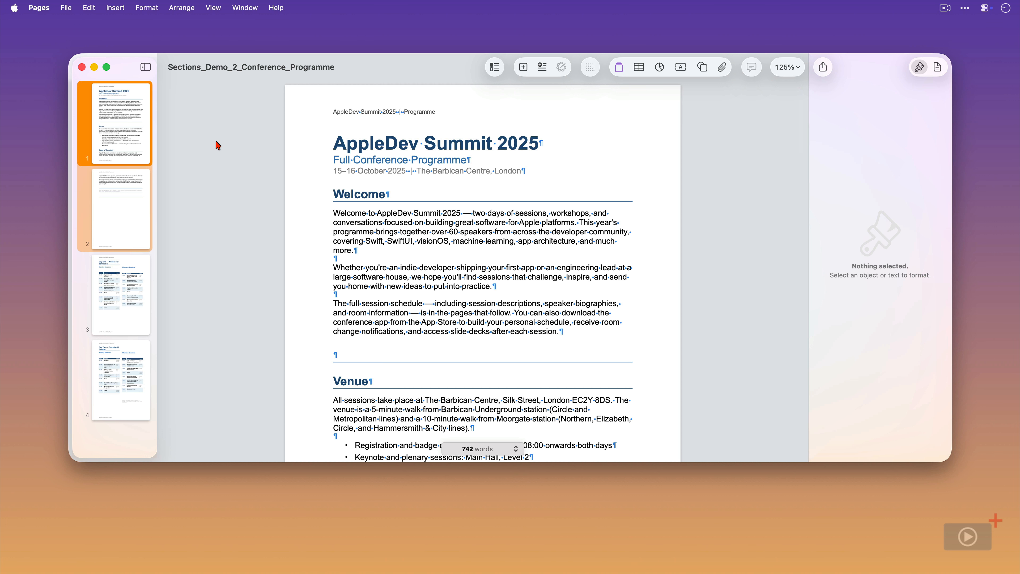
pyautogui.click(112, 209)
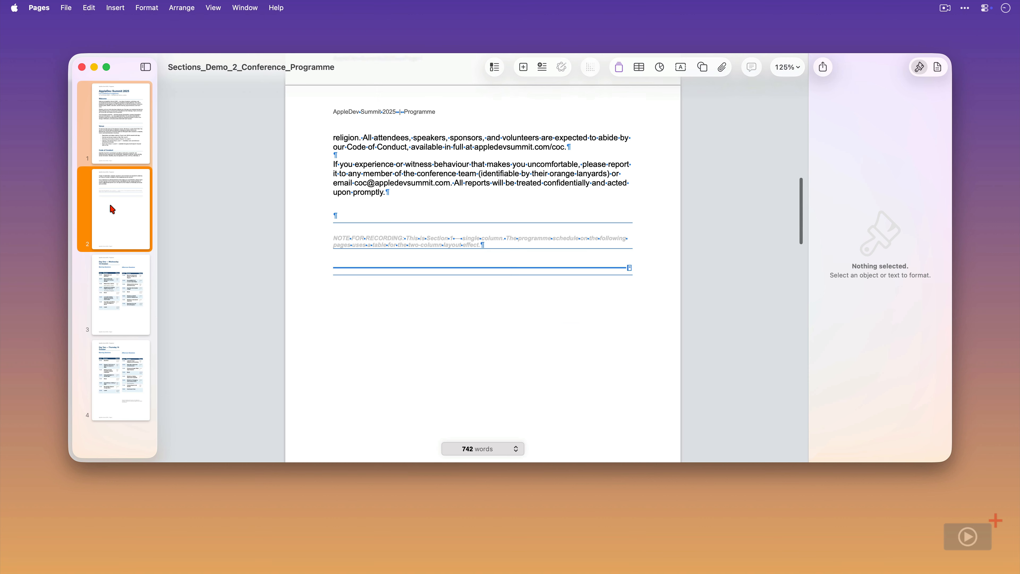
pyautogui.click(121, 305)
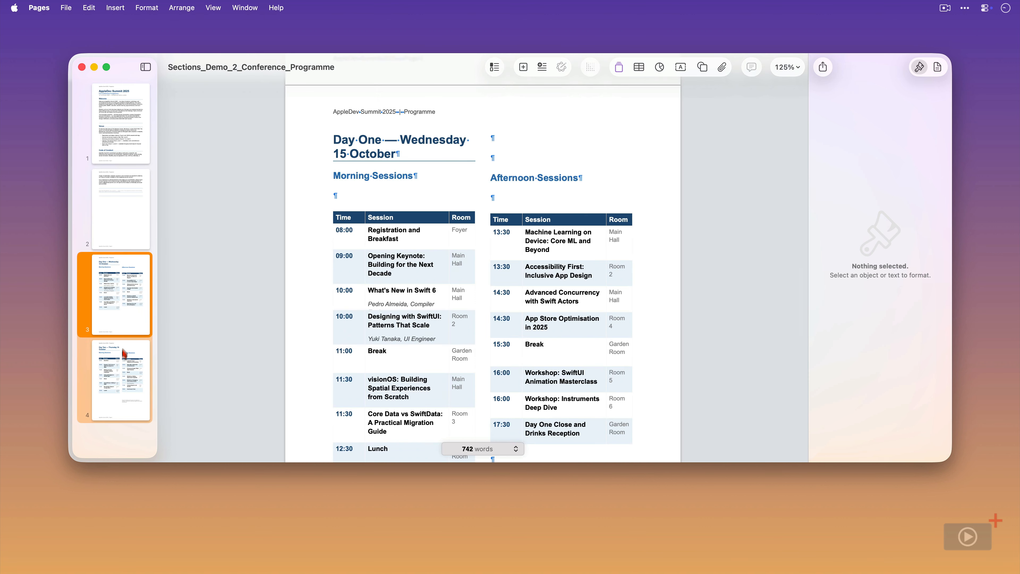
pyautogui.click(124, 388)
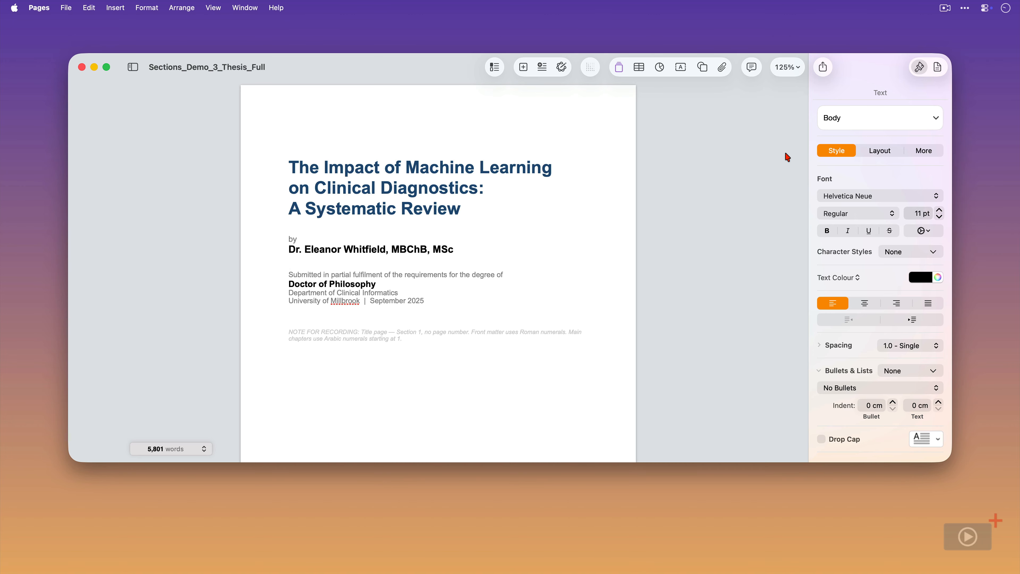
# In the thesis, go from the title page to the Abstract's keywords and inspect that section's header, footer and page numbering settings.
pyautogui.scroll(-5, 649, 266)
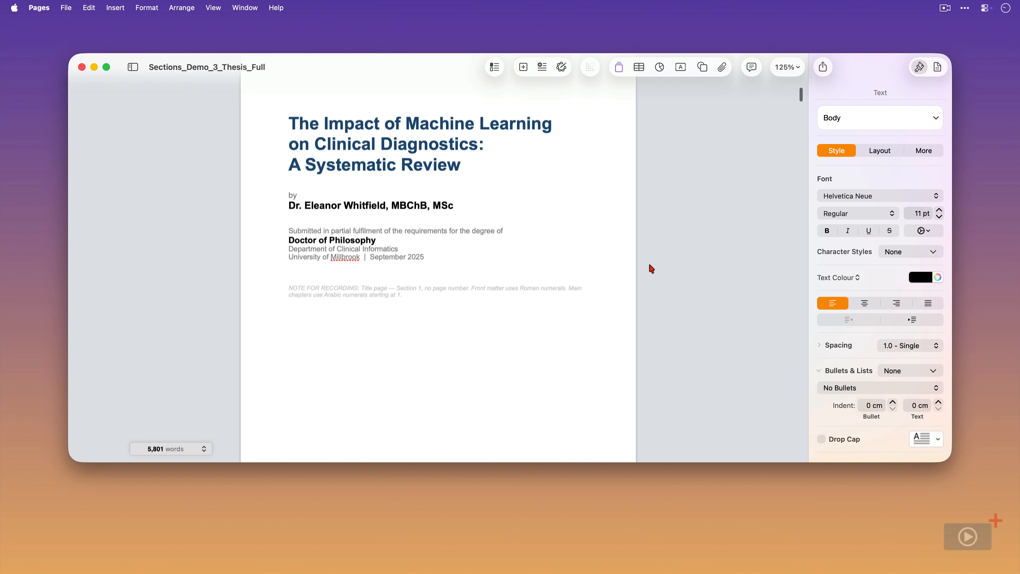
pyautogui.scroll(-3, 649, 264)
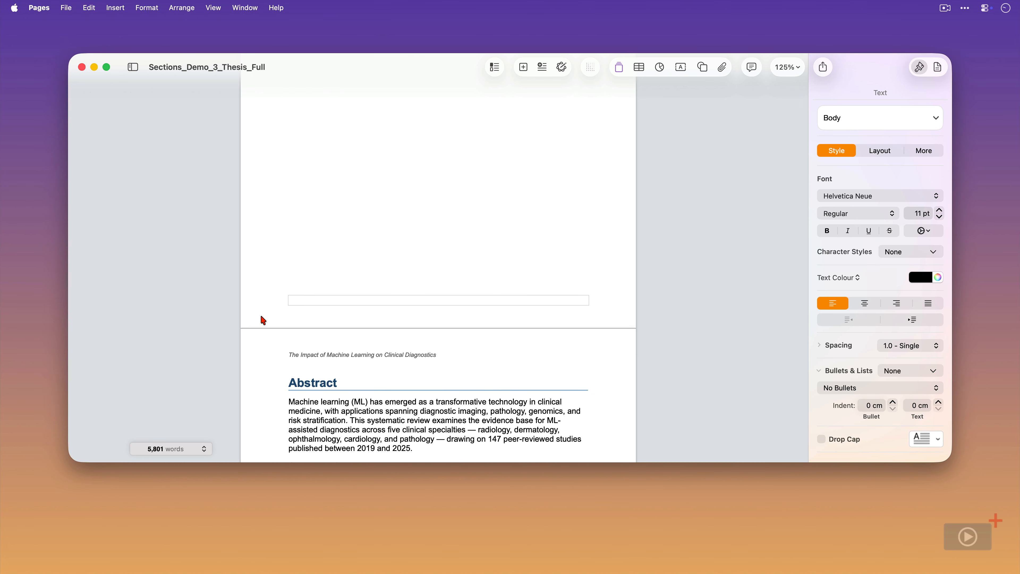
pyautogui.scroll(-5, 709, 316)
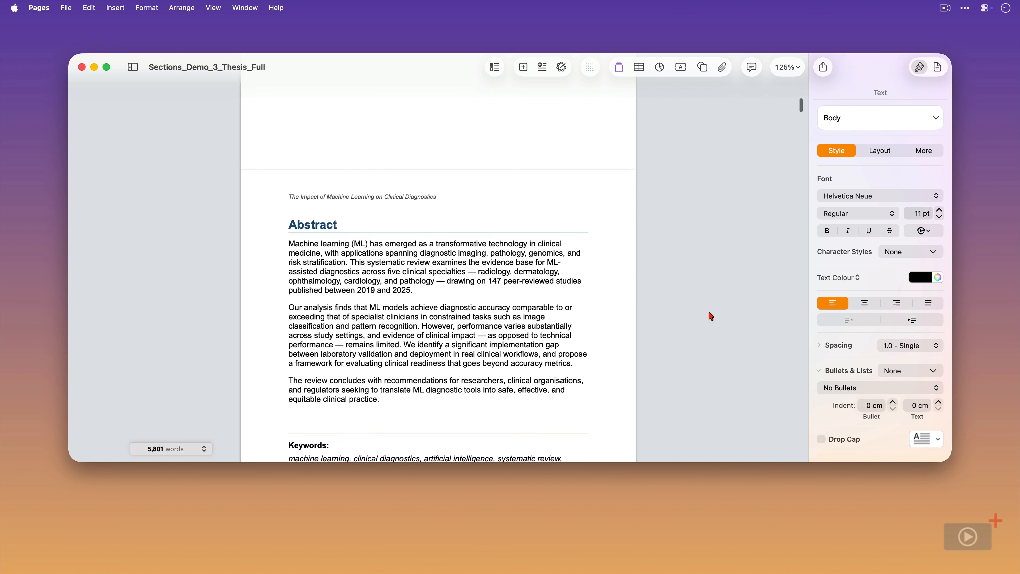
pyautogui.scroll(-10, 708, 312)
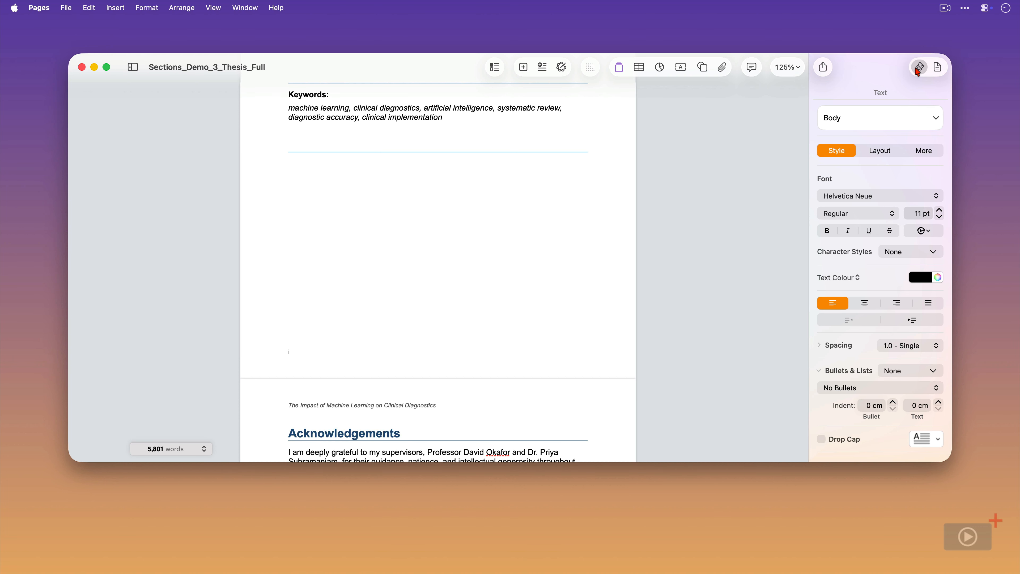
pyautogui.click(937, 68)
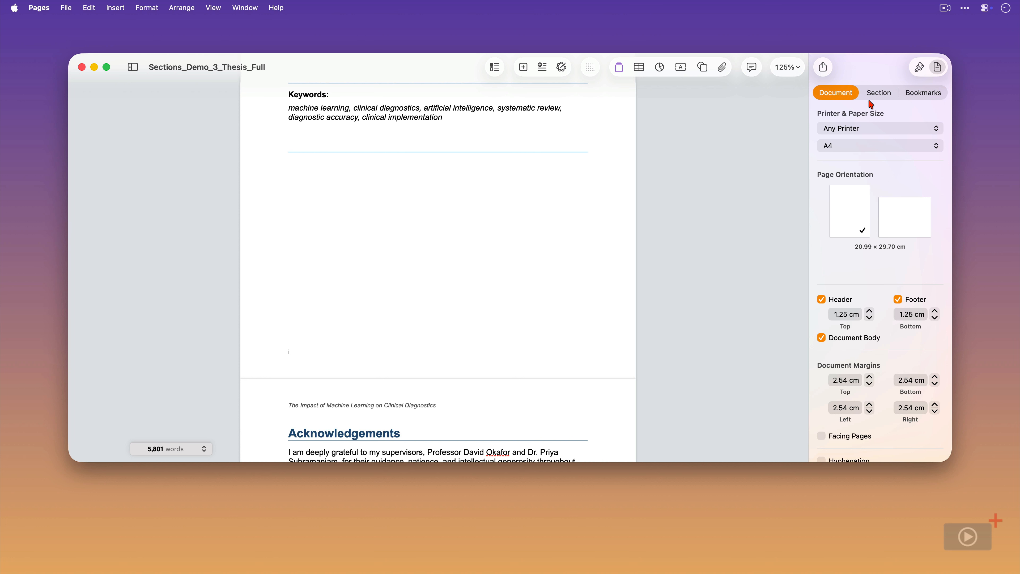
pyautogui.click(879, 96)
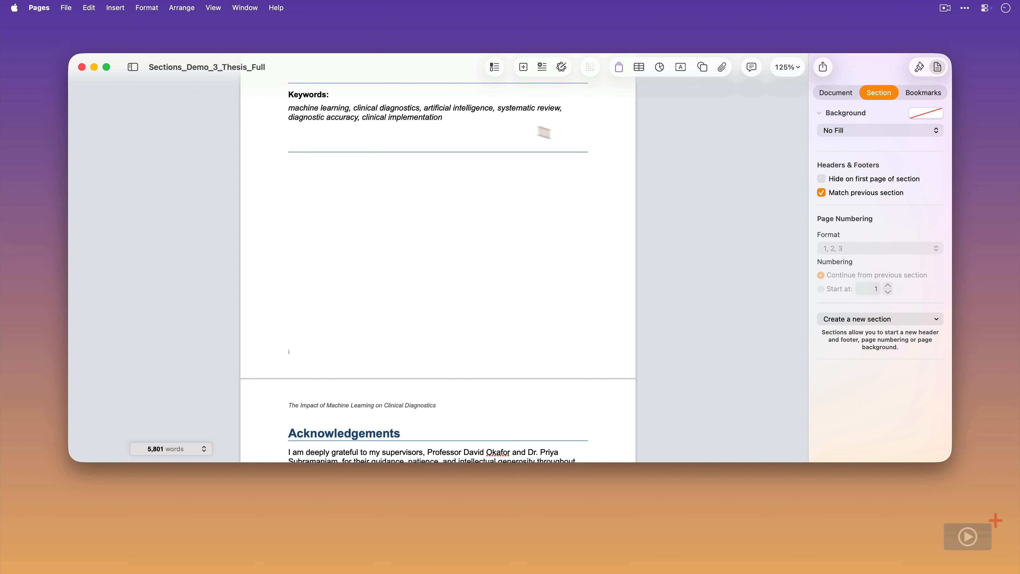
pyautogui.click(449, 119)
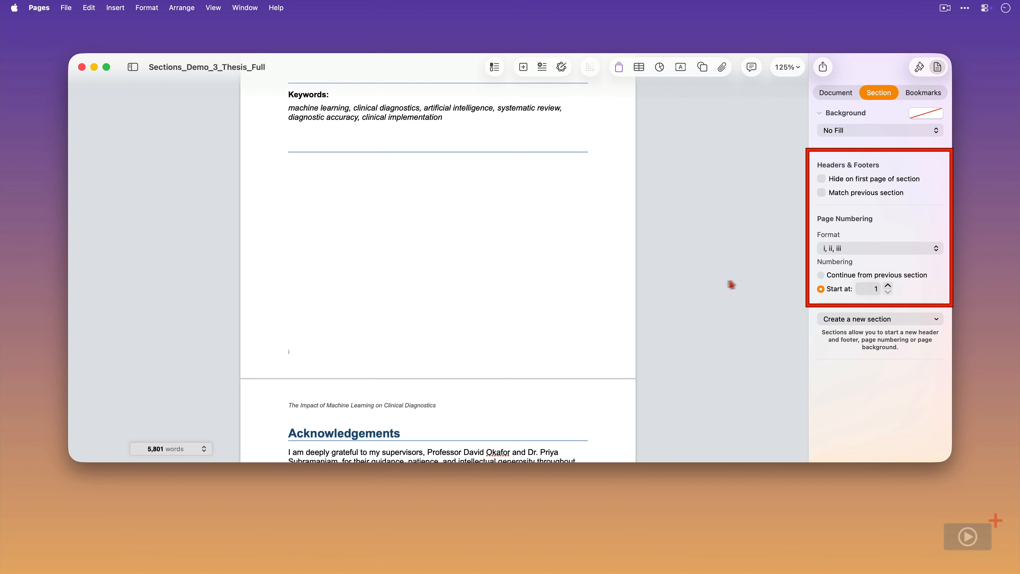
# Go past the front matter to the end of the 1.2 Aim and Objectives text and inspect that section's page numbering settings.
pyautogui.scroll(-5, 593, 310)
pyautogui.scroll(-7, 592, 298)
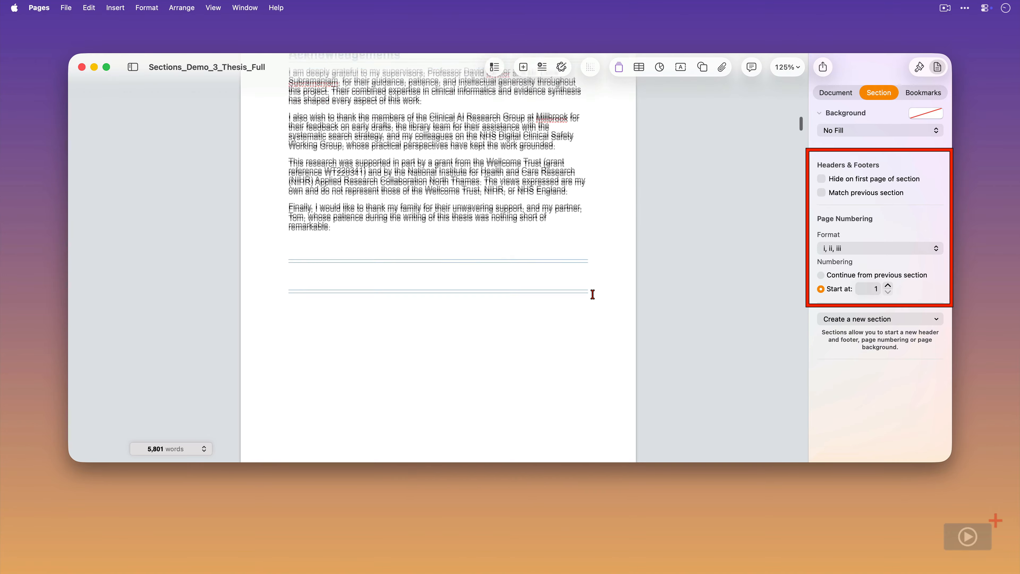
pyautogui.scroll(-10, 593, 303)
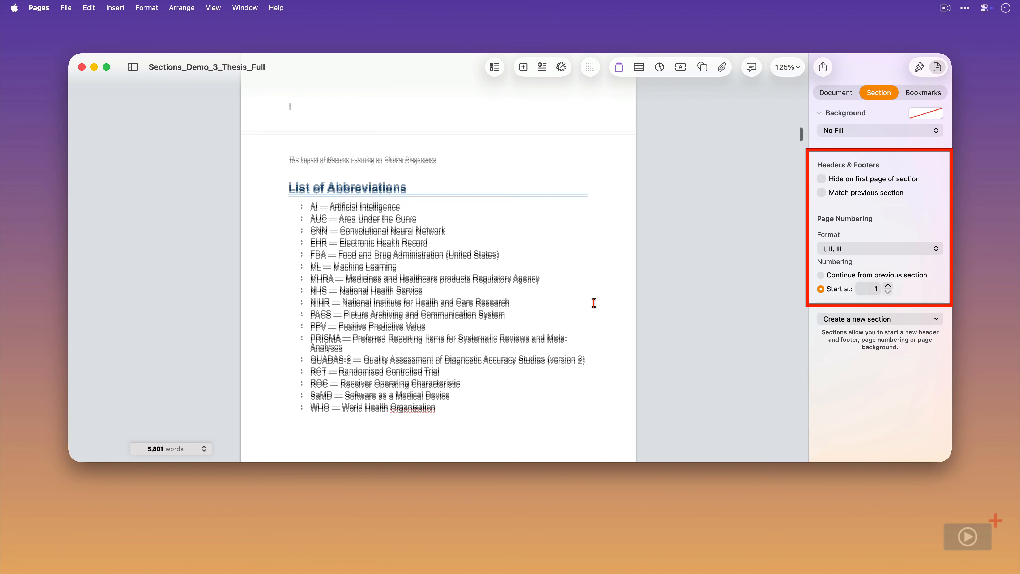
pyautogui.scroll(-14, 593, 303)
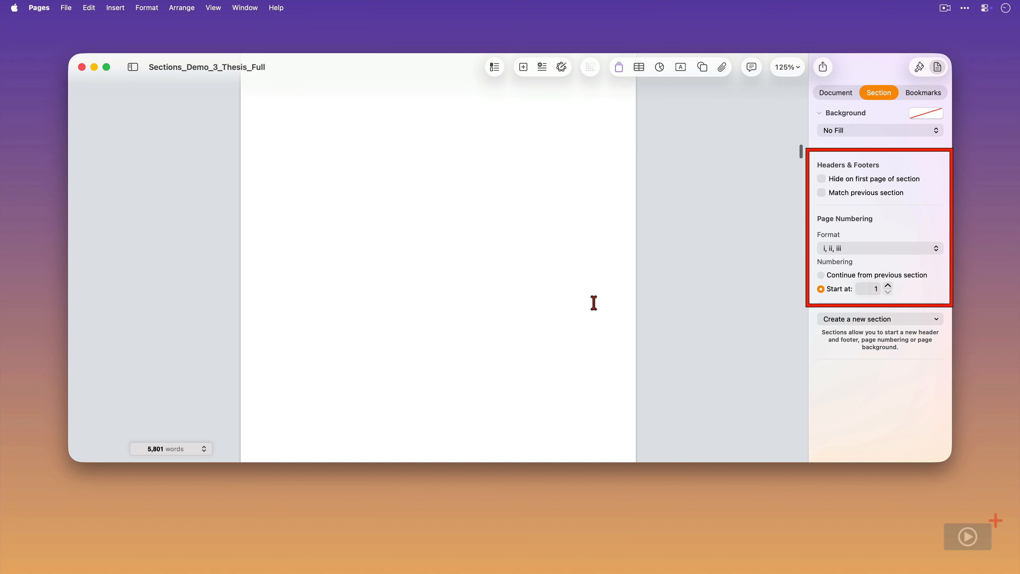
pyautogui.scroll(-9, 593, 303)
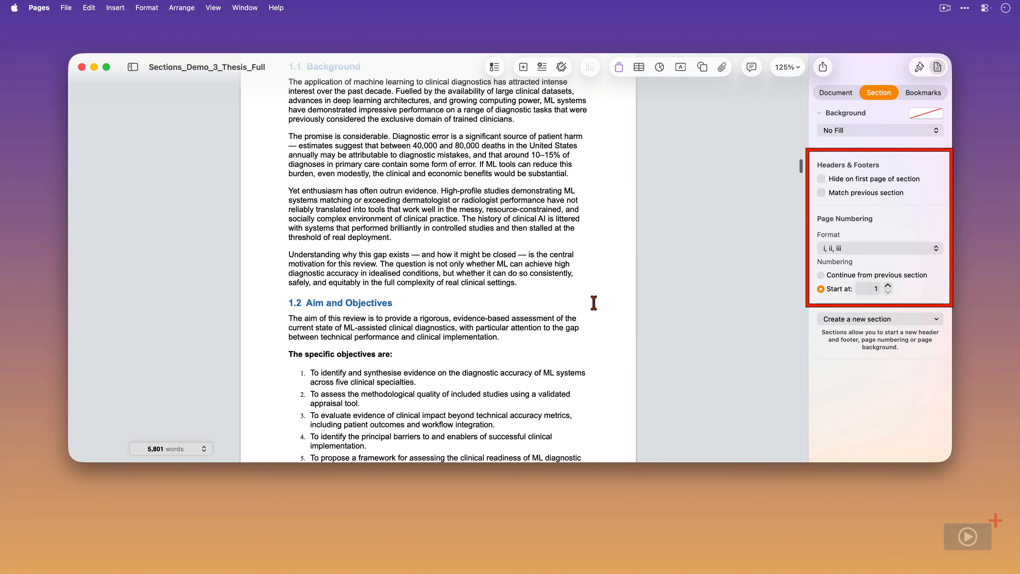
pyautogui.scroll(-5, 593, 303)
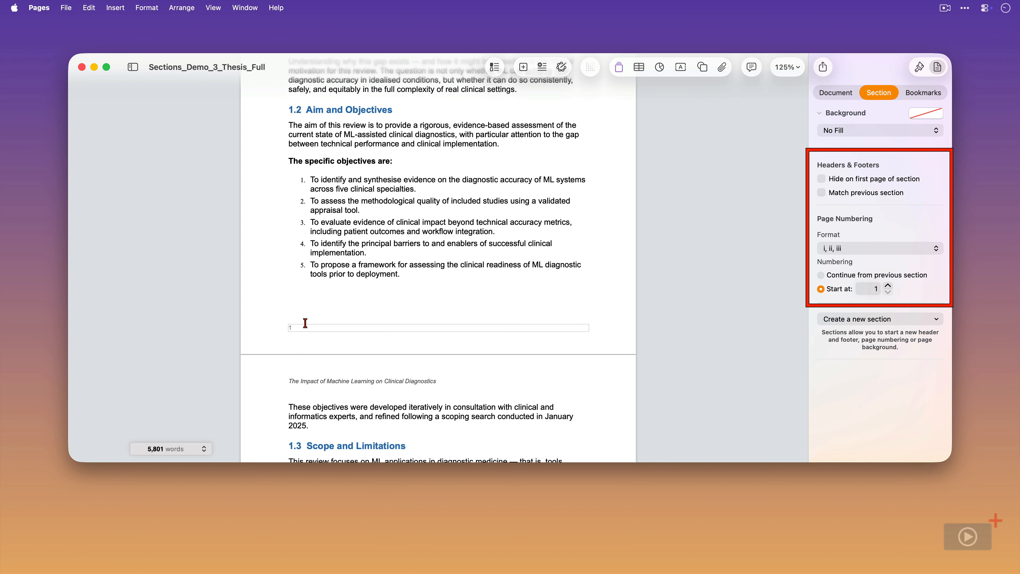
pyautogui.click(406, 275)
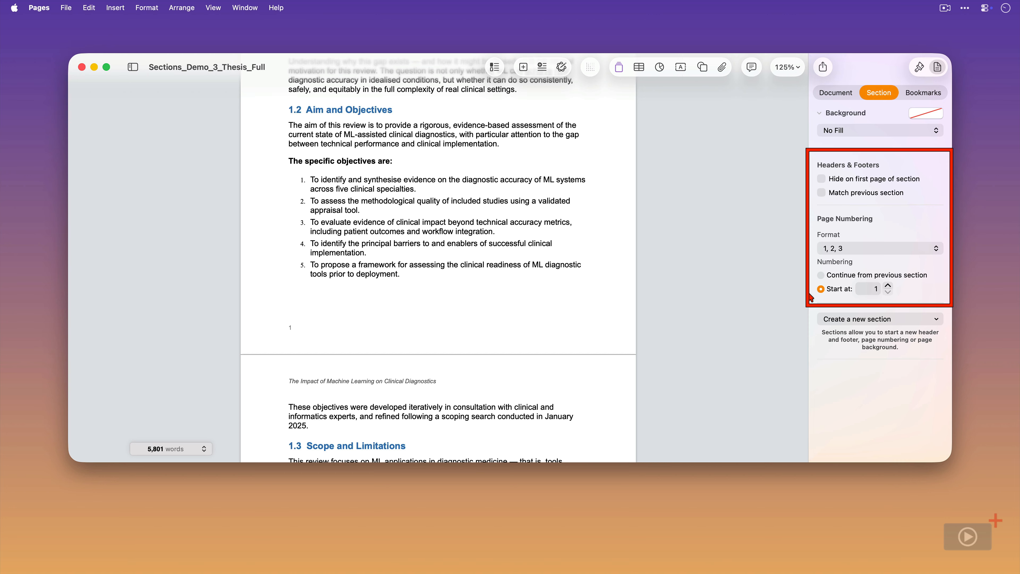
# Show the thesis's page thumbnails and select the title, Abstract and Chapter 1 pages to examine how the pages are grouped into sections.
pyautogui.click(133, 67)
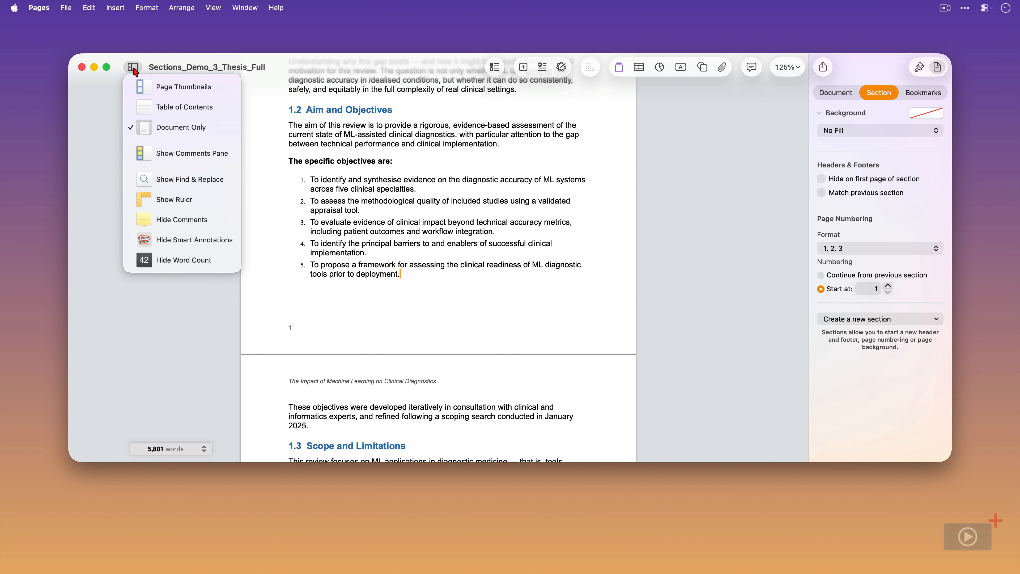
pyautogui.click(151, 85)
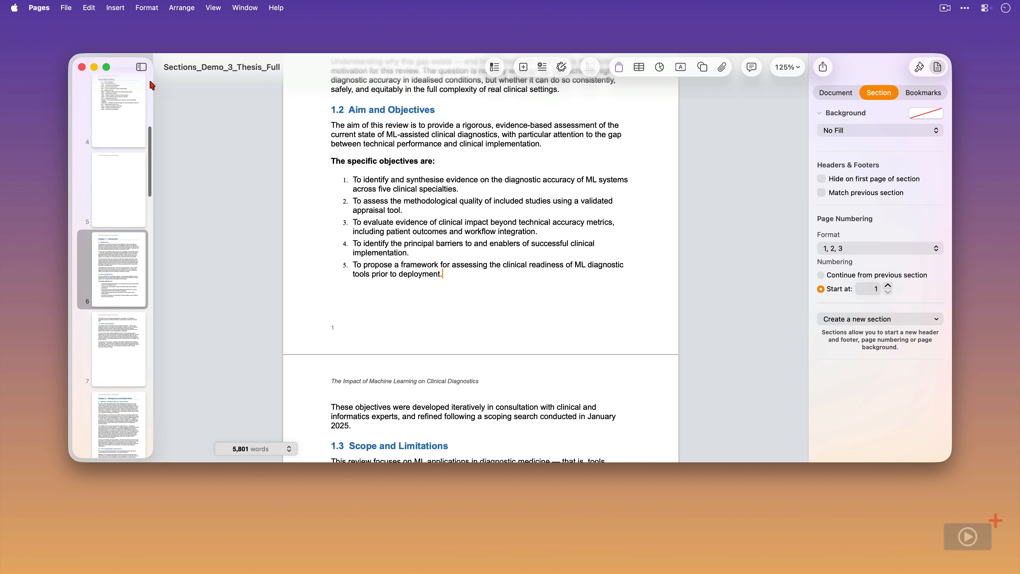
pyautogui.scroll(10, 137, 121)
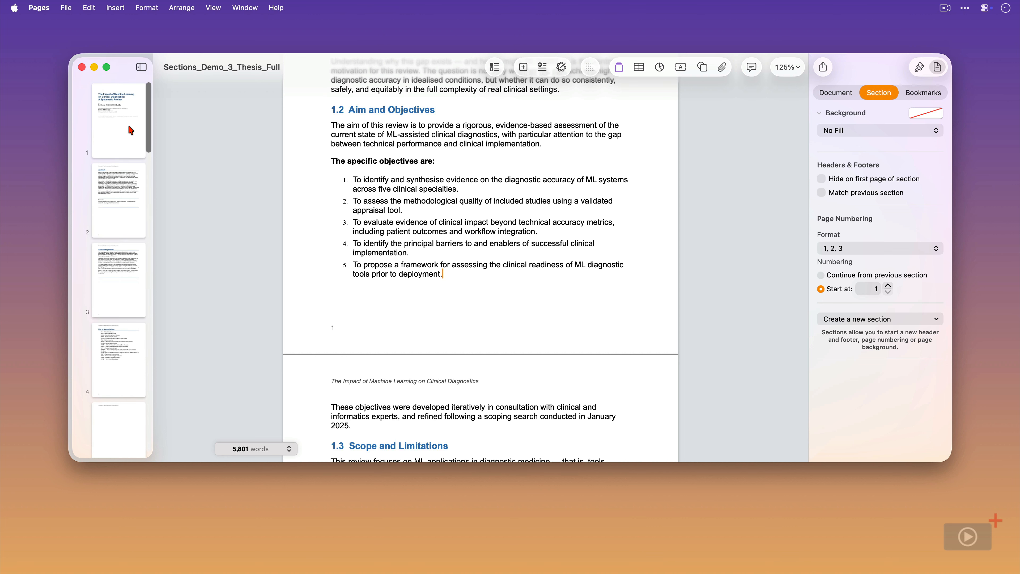
pyautogui.click(129, 135)
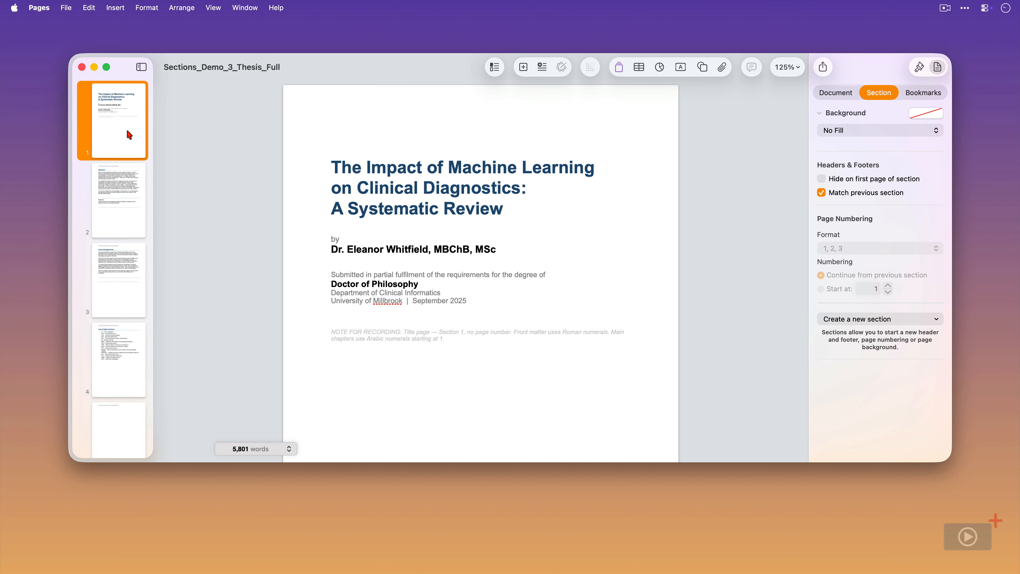
pyautogui.click(121, 206)
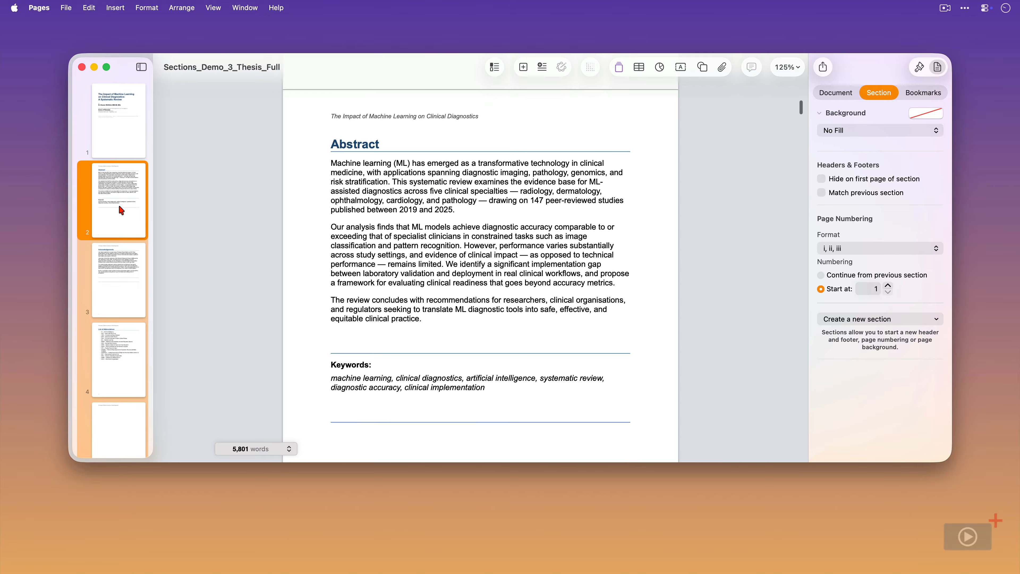
pyautogui.scroll(-5, 122, 209)
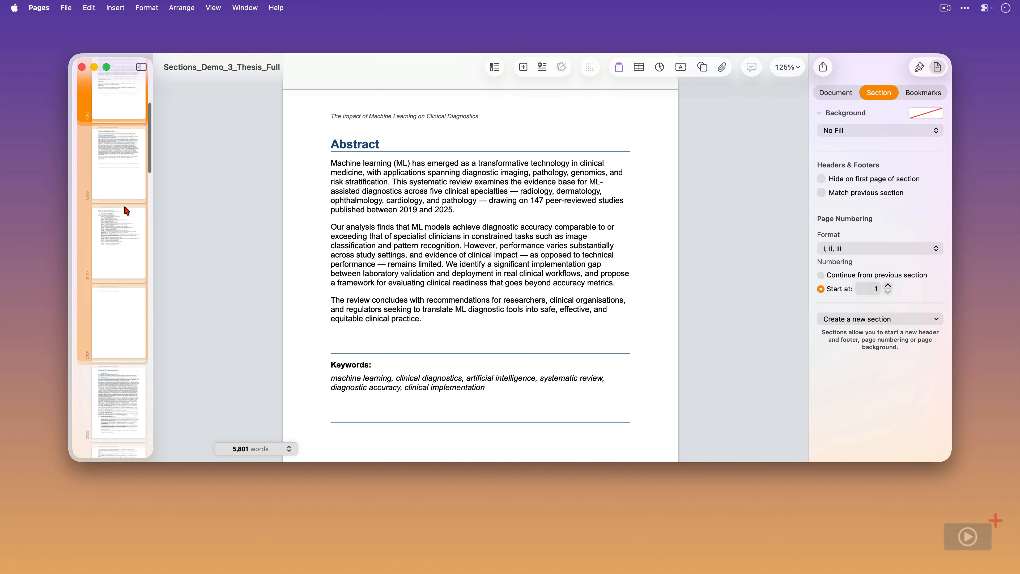
pyautogui.scroll(-8, 126, 210)
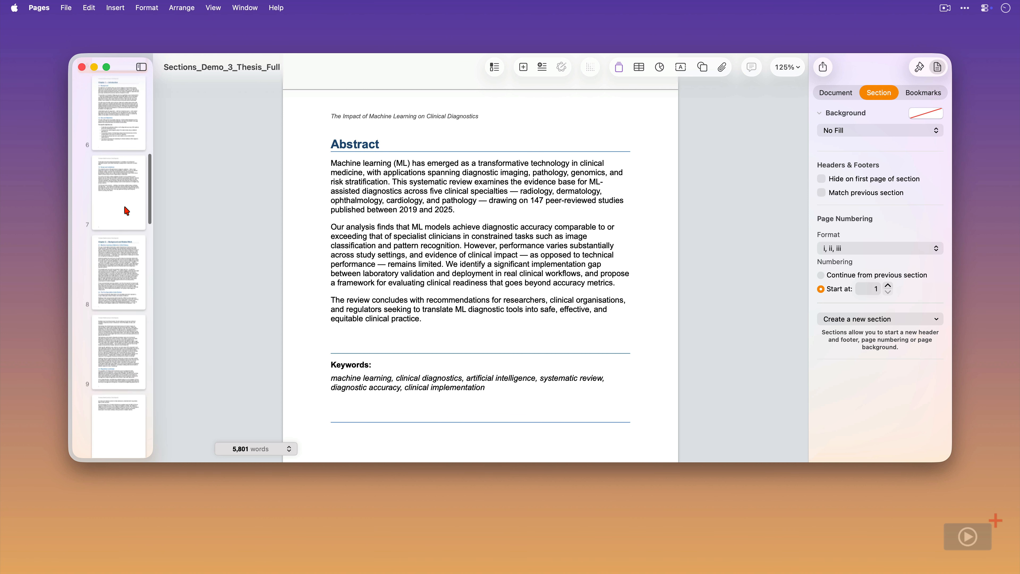
pyautogui.click(118, 142)
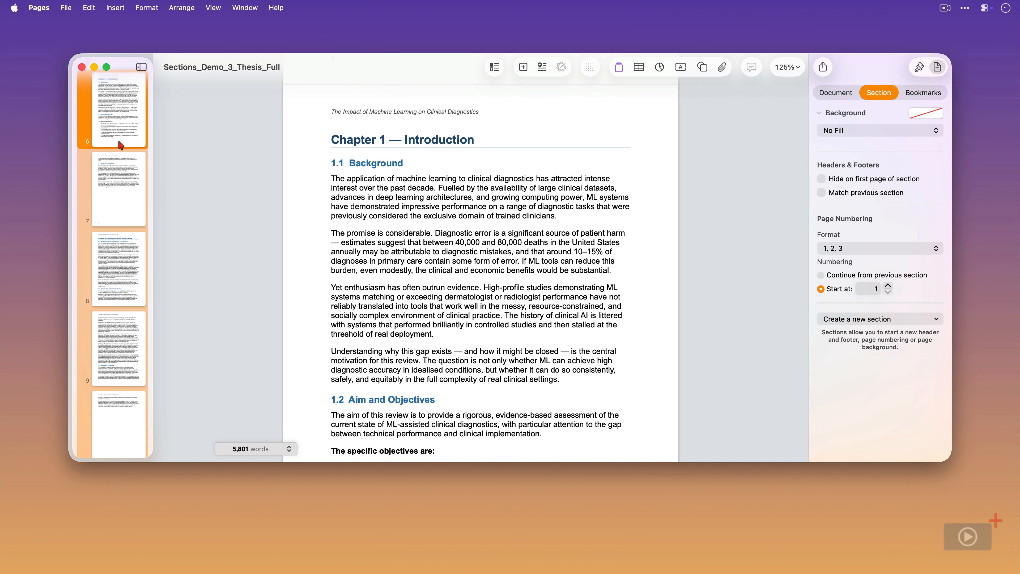
pyautogui.scroll(-15, 118, 142)
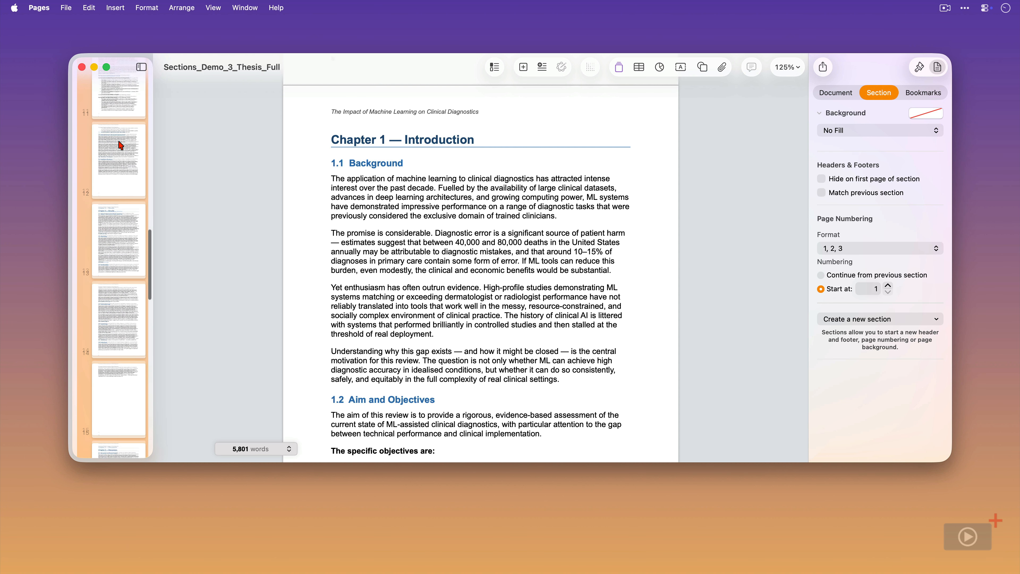
pyautogui.scroll(-10, 118, 139)
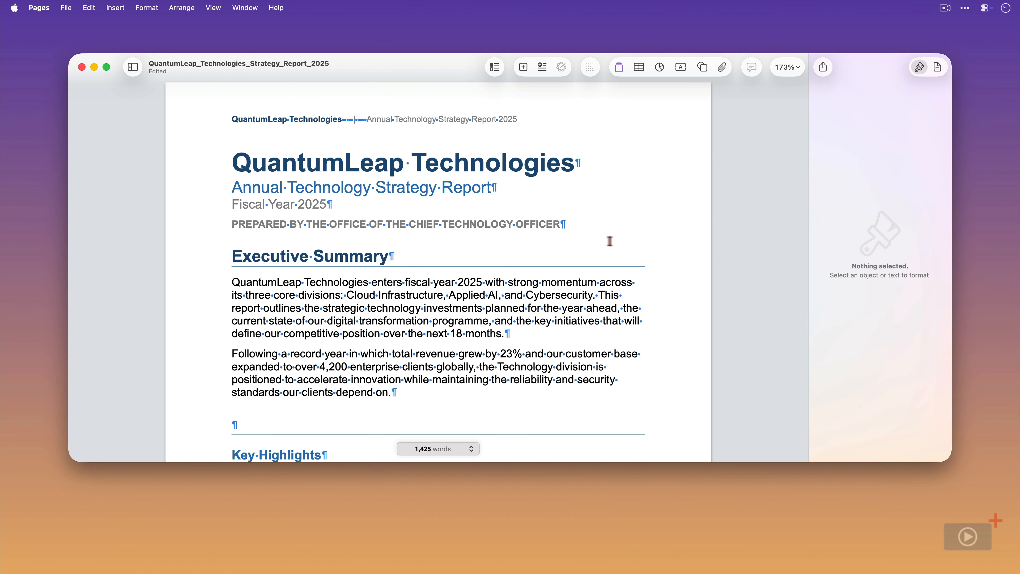
# In the QuantumLeap strategy report, add a new line after the "Prepared by the Office of the Chief Technology Officer" line and insert a section break there.
pyautogui.click(561, 224)
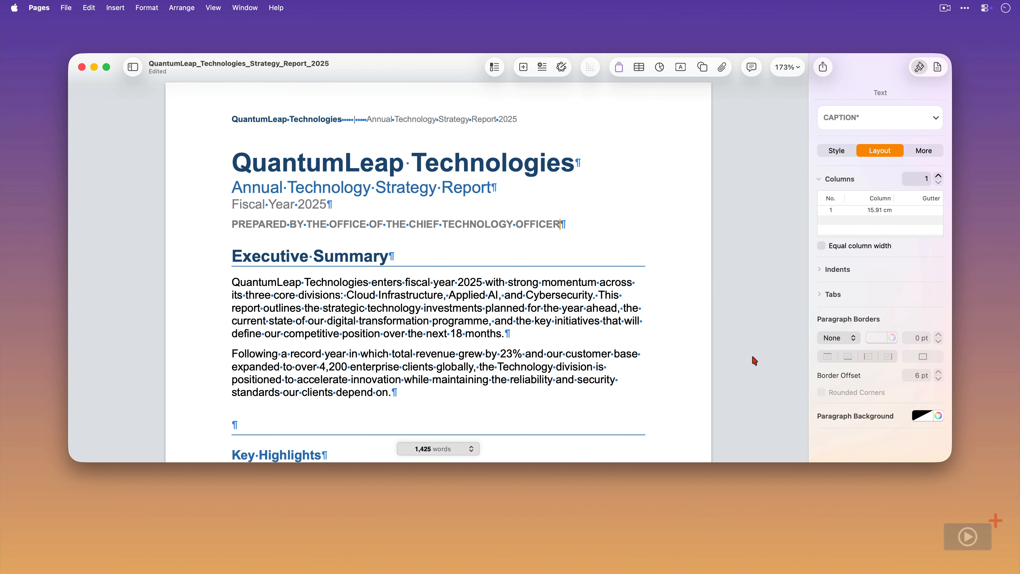
pyautogui.press('Return')
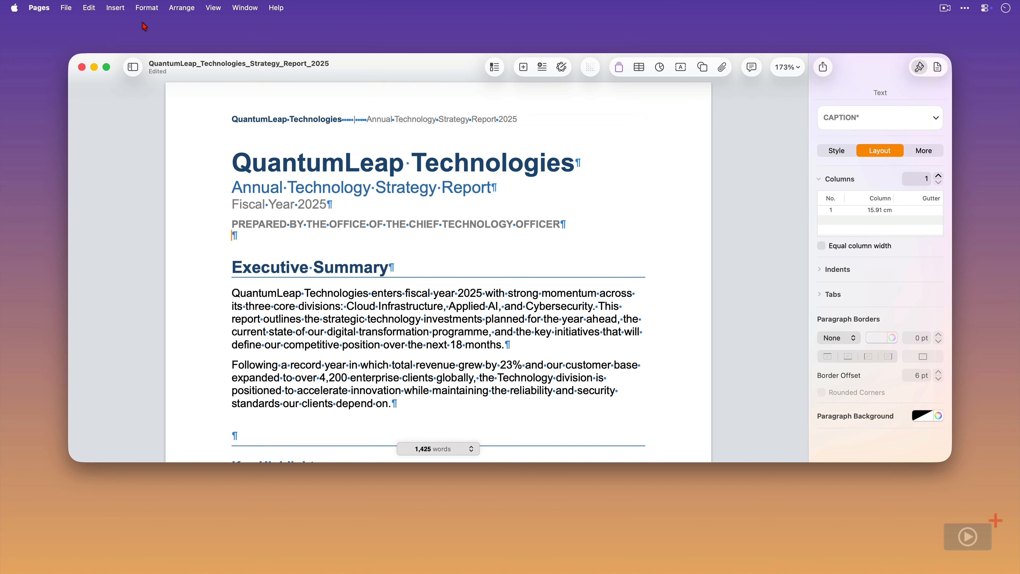
pyautogui.click(116, 8)
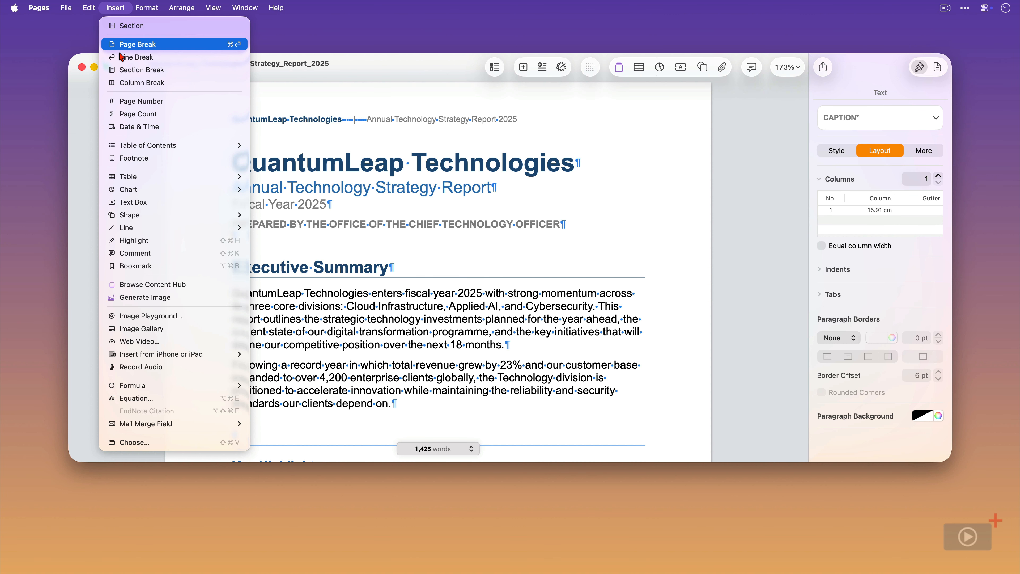
pyautogui.click(123, 69)
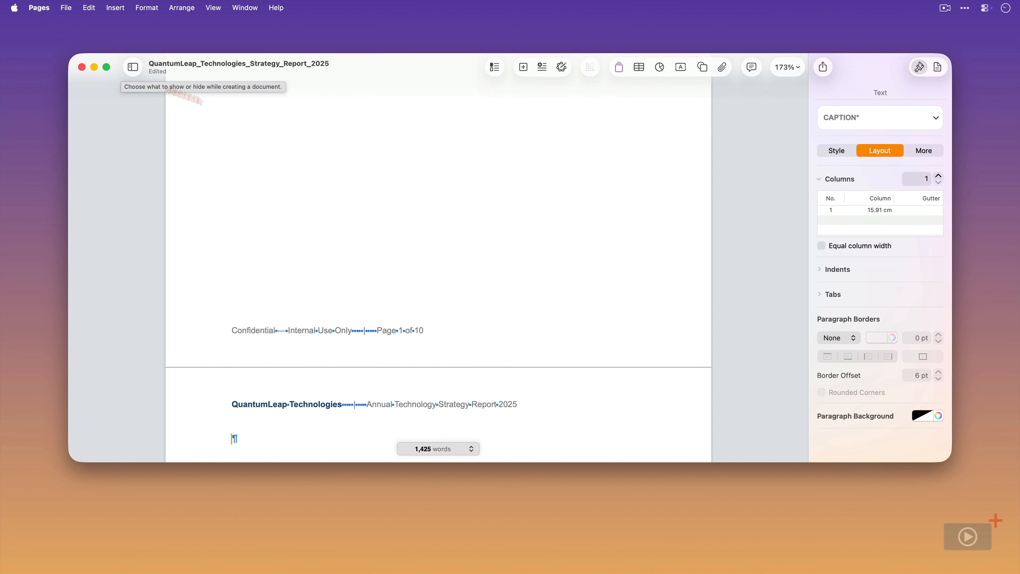
# Delete the header text and the footer text on the report's cover page.
pyautogui.scroll(10, 492, 183)
pyautogui.scroll(3, 494, 185)
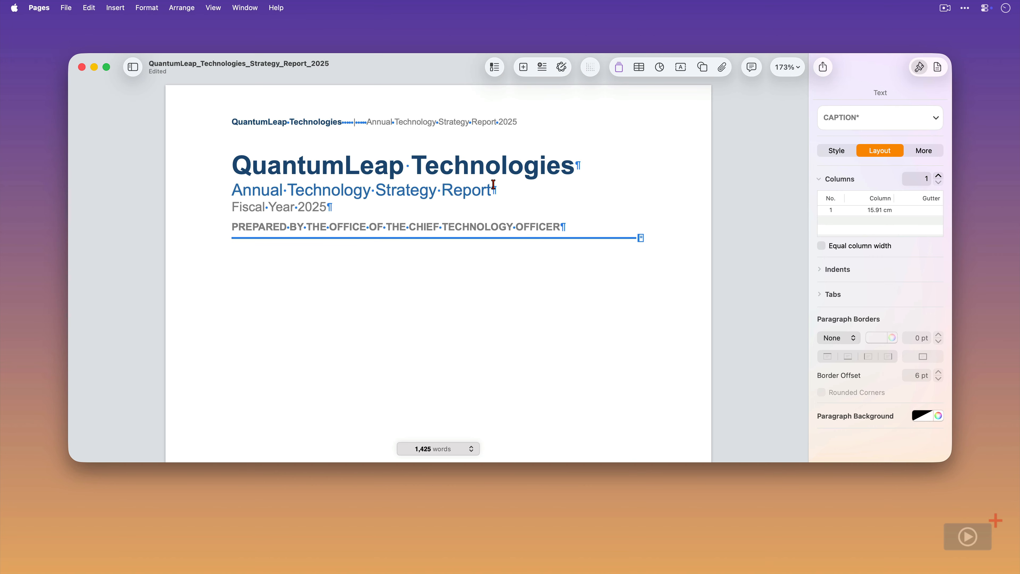
pyautogui.tripleClick(451, 121)
pyautogui.press('BackSpace')
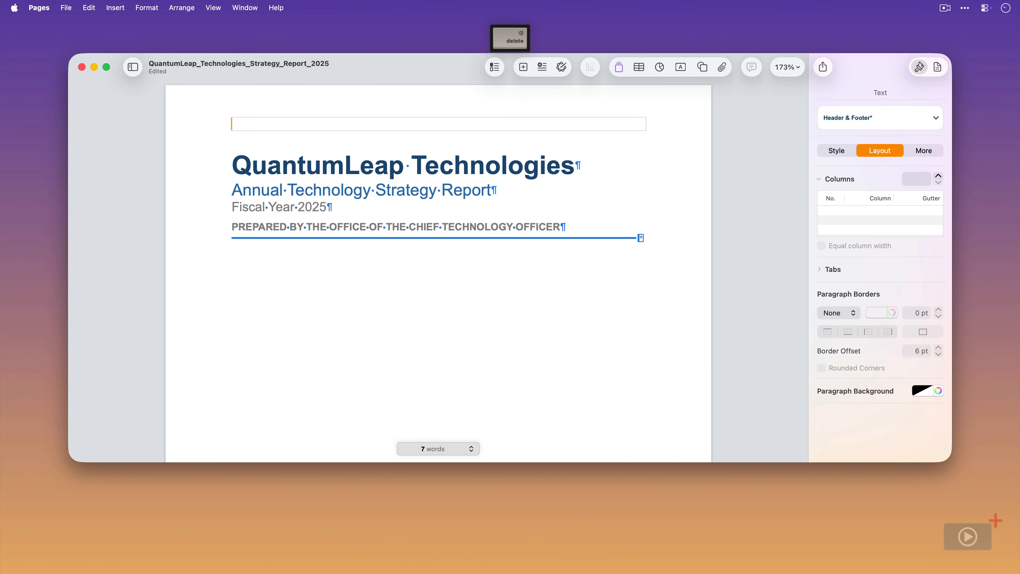
pyautogui.click(426, 277)
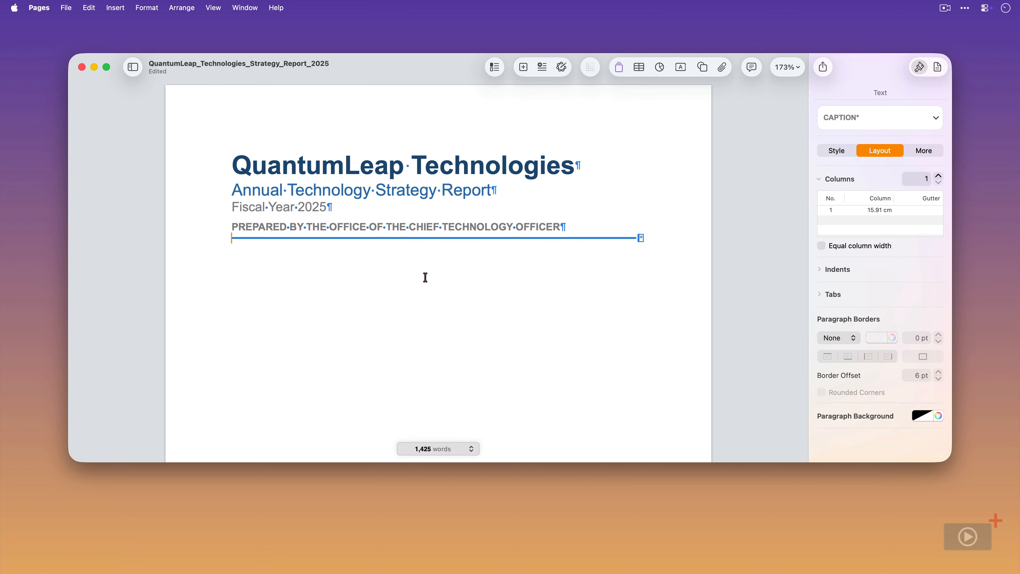
pyautogui.scroll(-15, 438, 273)
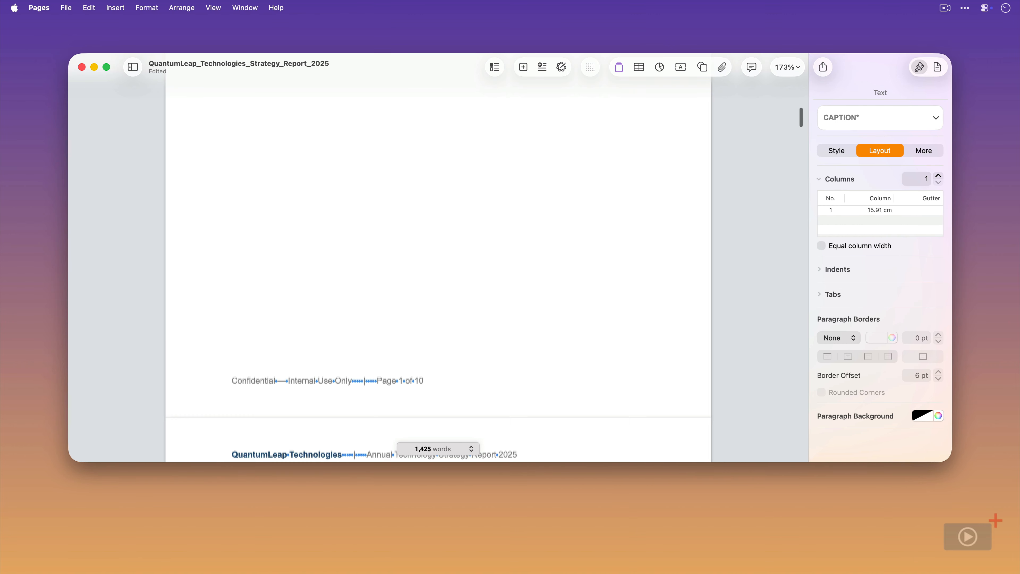
pyautogui.tripleClick(438, 328)
pyautogui.press('BackSpace')
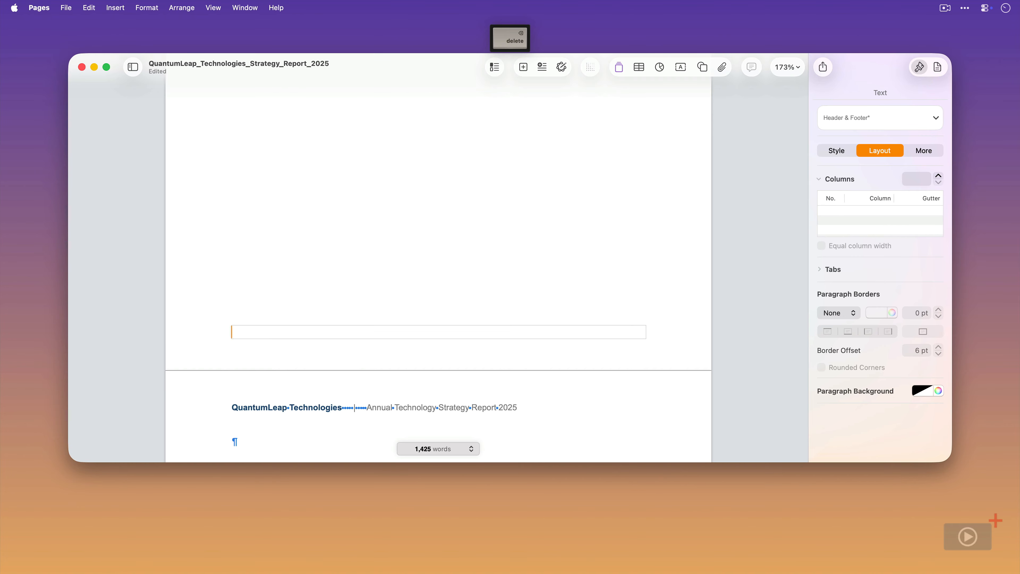